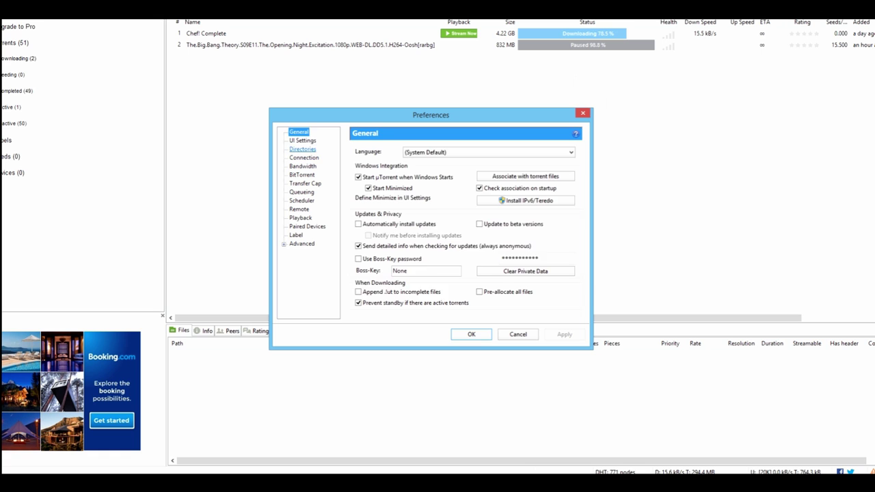
- Review the download directory preferences and the connection preferences with the incoming port settings
left_click(302, 149)
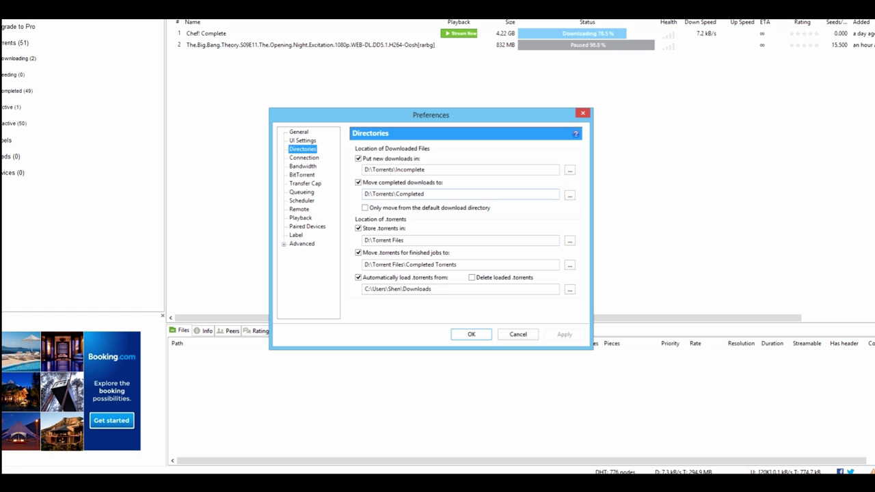
left_click(304, 157)
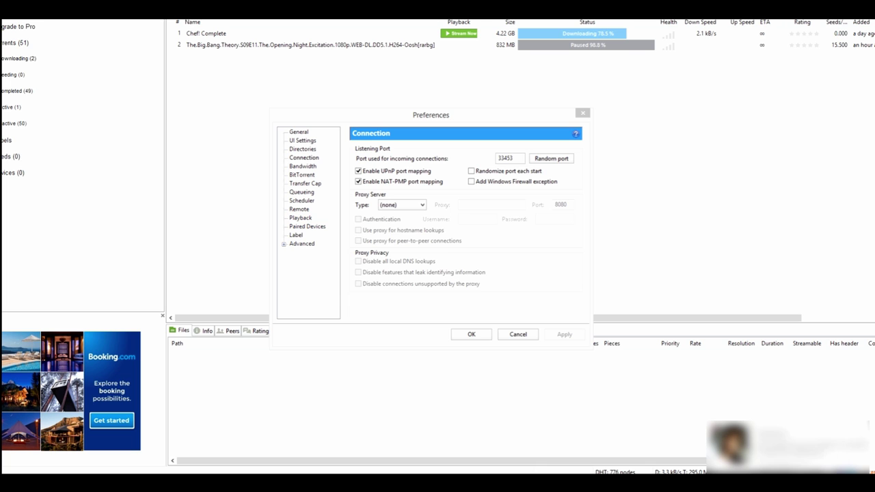
- Examine the label rules and label-directory mapping in the preferences, and expand the Advanced settings
left_click(296, 235)
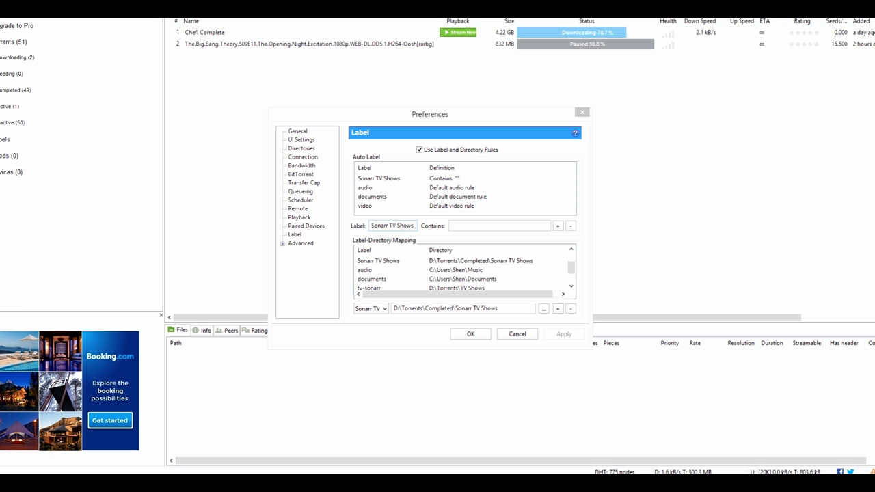
left_click(414, 226)
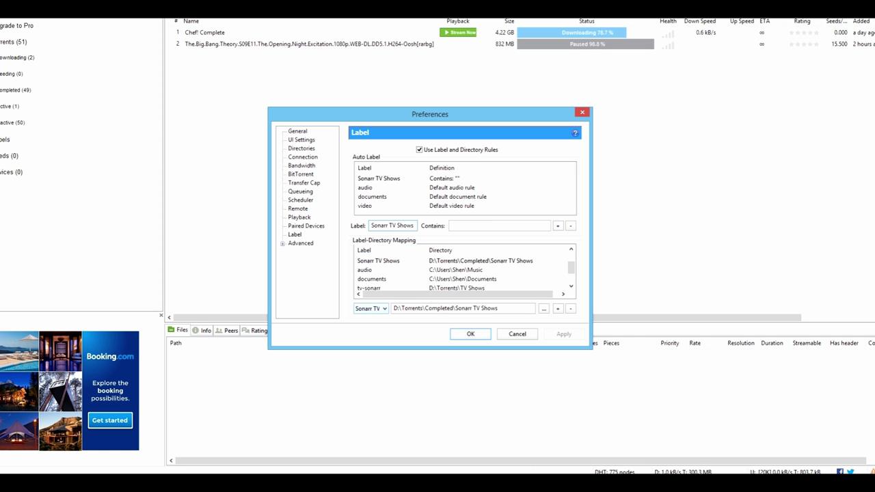
left_click(370, 309)
left_click(370, 308)
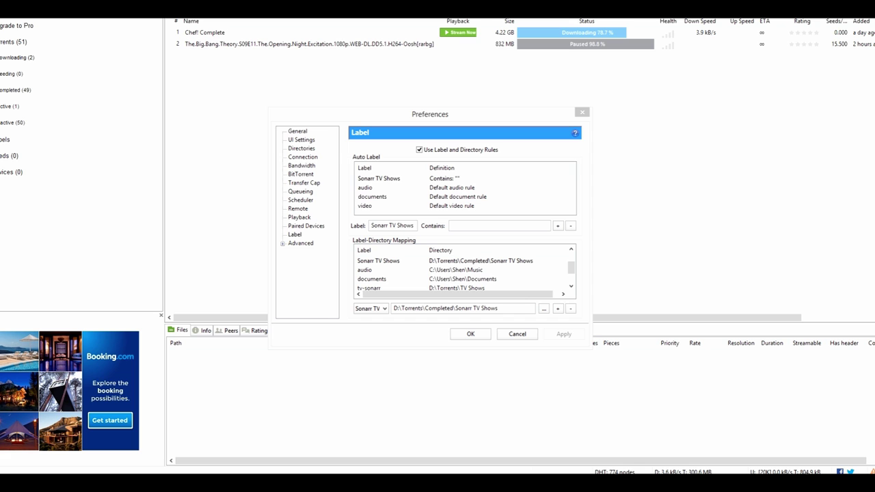
left_click(283, 243)
left_click(306, 269)
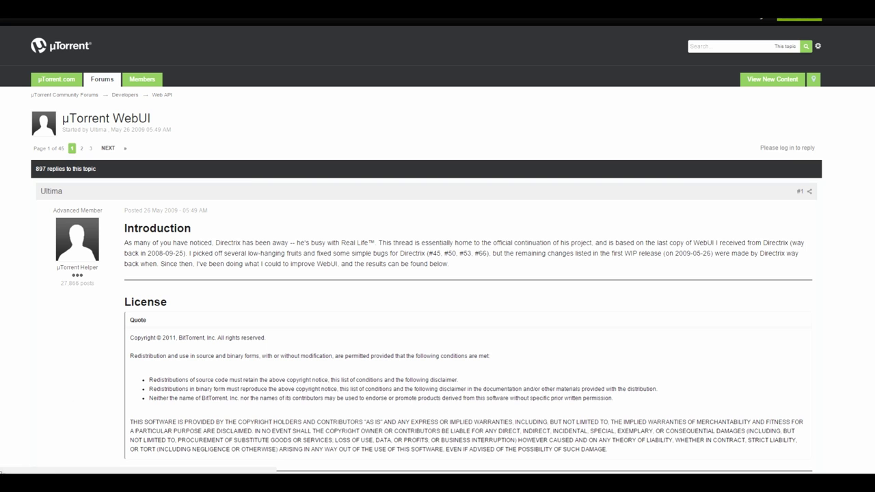
- Go back to the forum index and open the pinned µTorrent WebUI topic in the Web API forum
key("alt+Left")
scroll(359, 273, "down", 3)
scroll(359, 273, "up", 3)
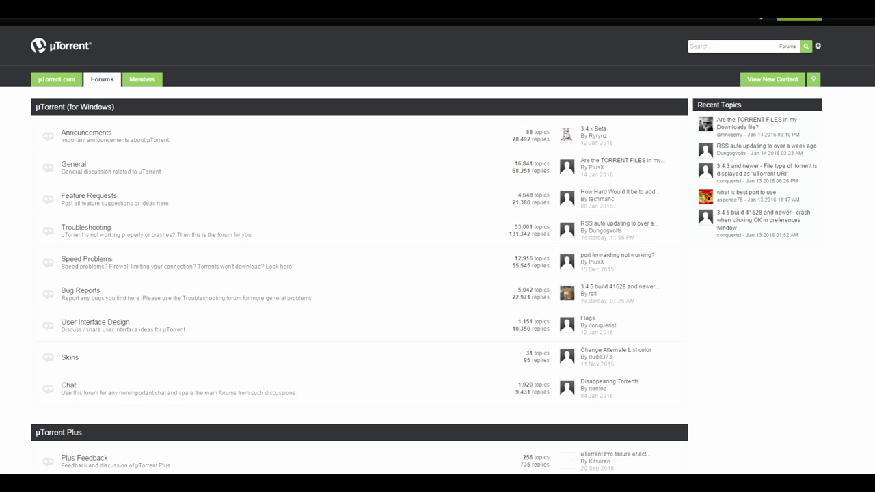
scroll(437, 274, "down", 3)
left_click(74, 292)
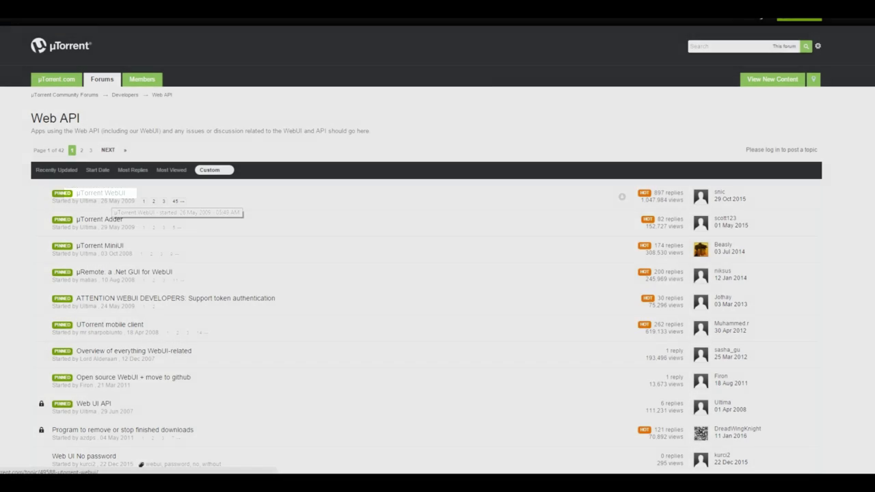
left_click(100, 193)
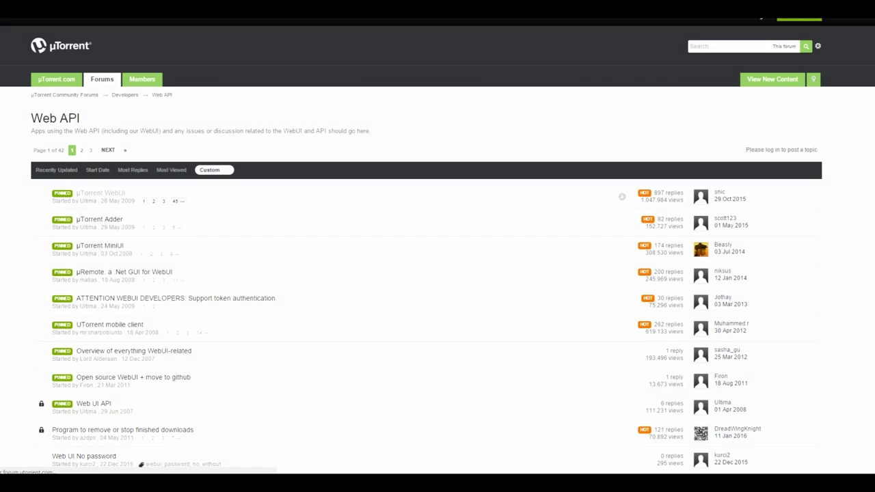
- Download WebUI v0.388 (2013-05-28) from the topic's Download section
scroll(437, 274, "down", 3)
scroll(167, 182, "down", 3)
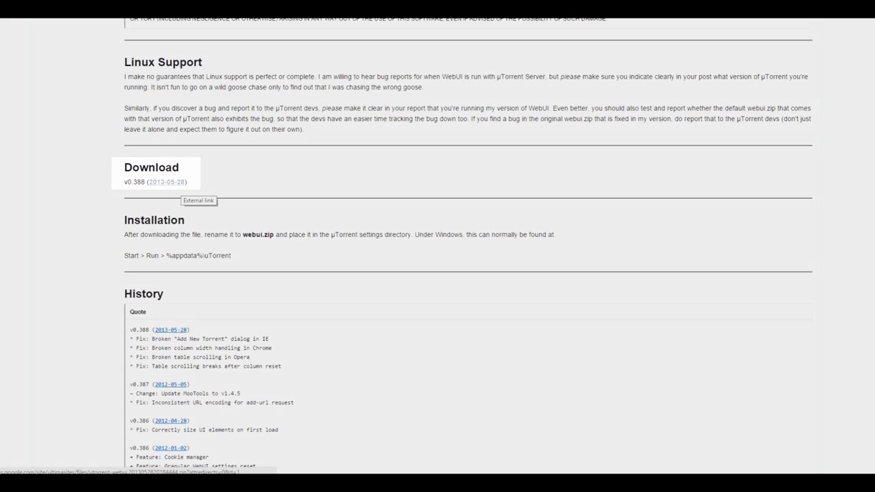
left_click(179, 182)
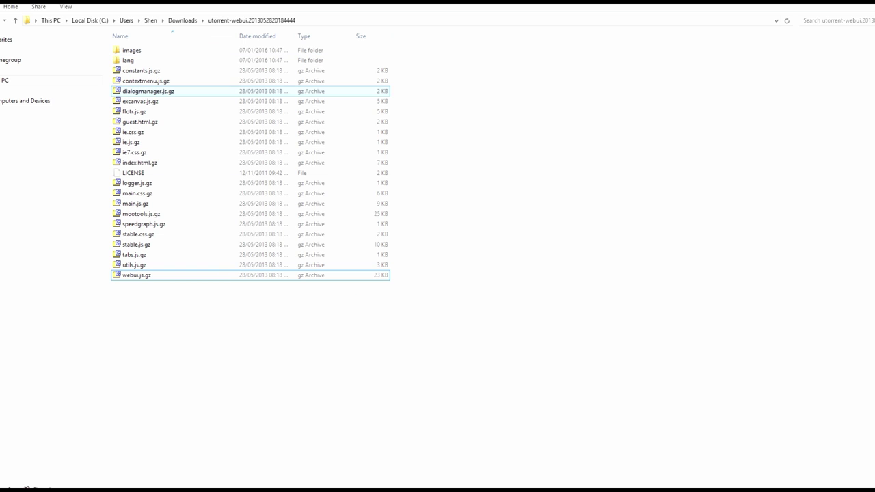
- Select webui.js.gz in the extracted download, open the %AppData%\uTorrent folder and locate the file there
left_click(137, 275)
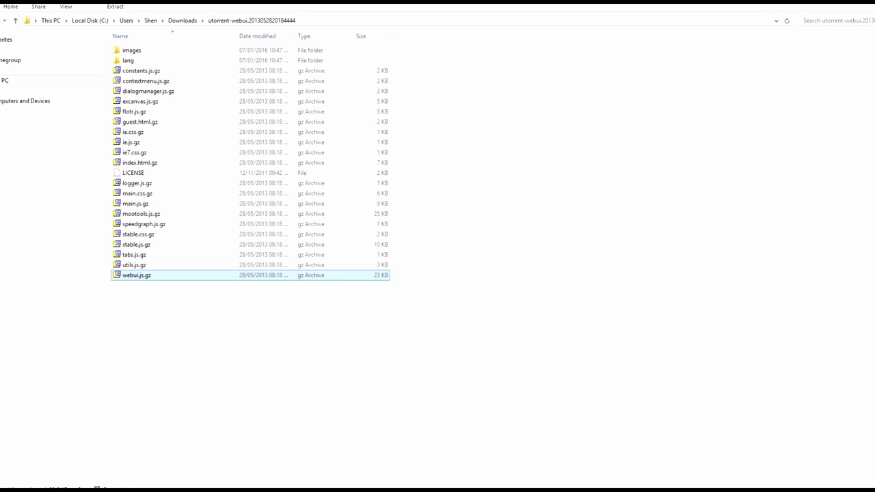
key("super+r")
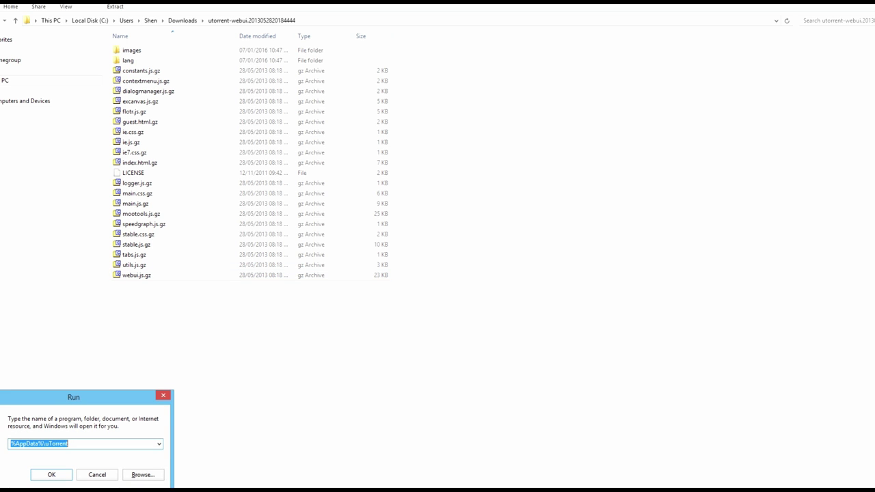
key("End")
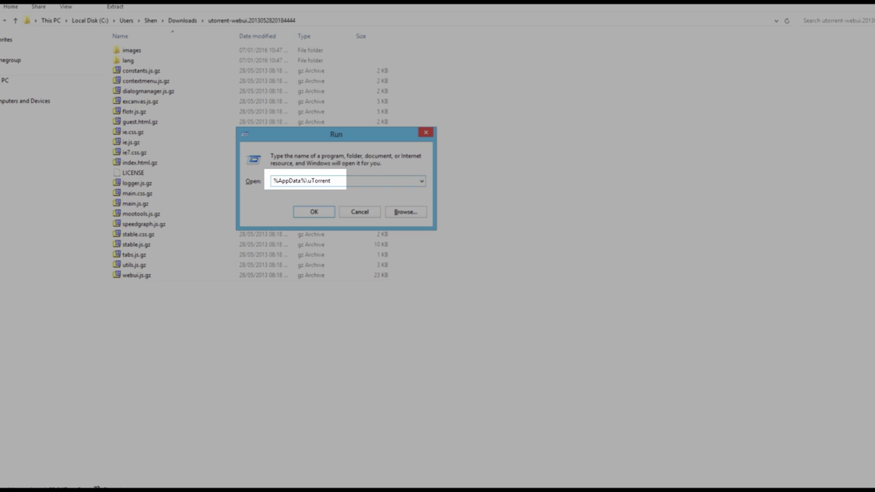
key("Return")
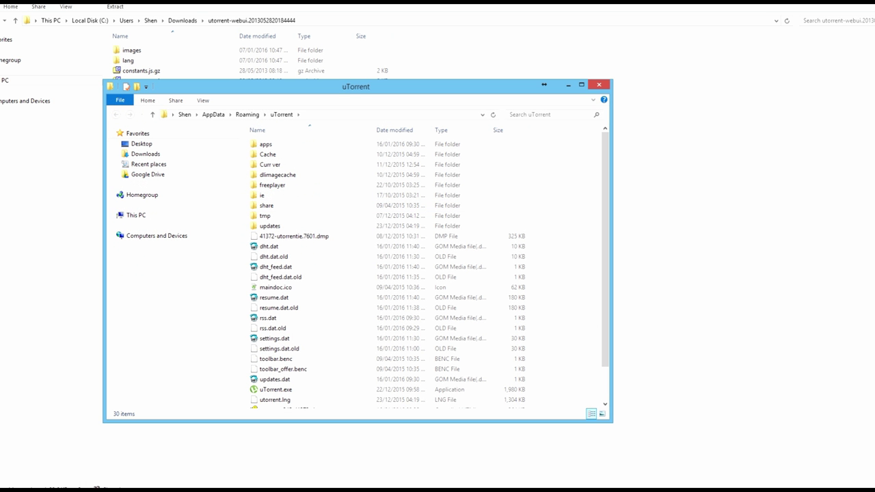
key("super+Up")
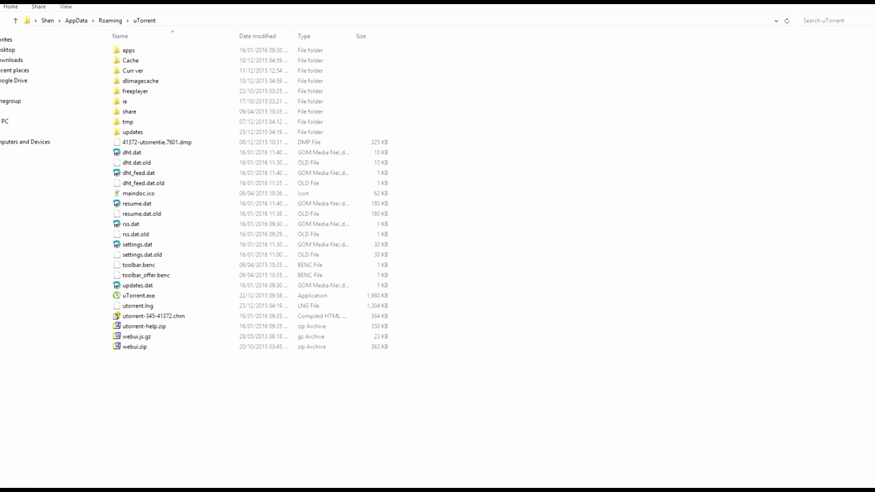
left_click(137, 337)
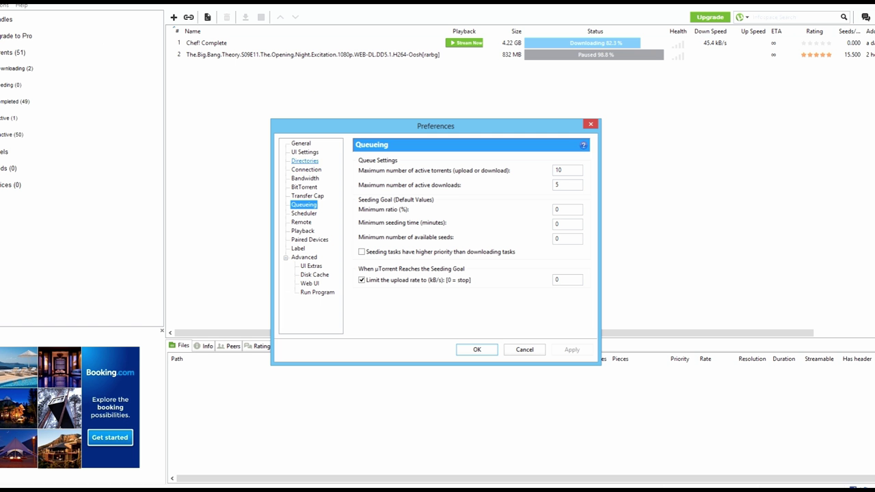
- Open the Connection preferences and select the port used for incoming connections
left_click(304, 160)
left_click(306, 169)
double_click(512, 170)
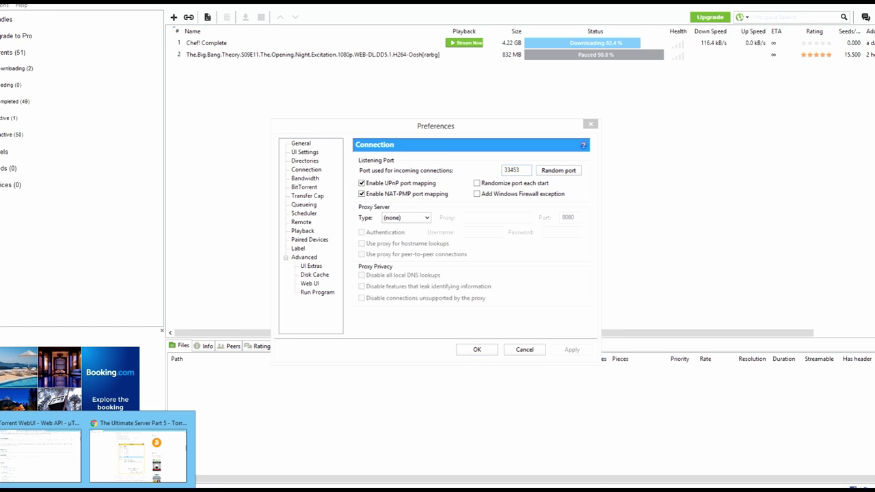
- Switch to the browser and load the web interface at localhost:33453/gui/, checking the port and /gui/ parts of the address
left_click(137, 451)
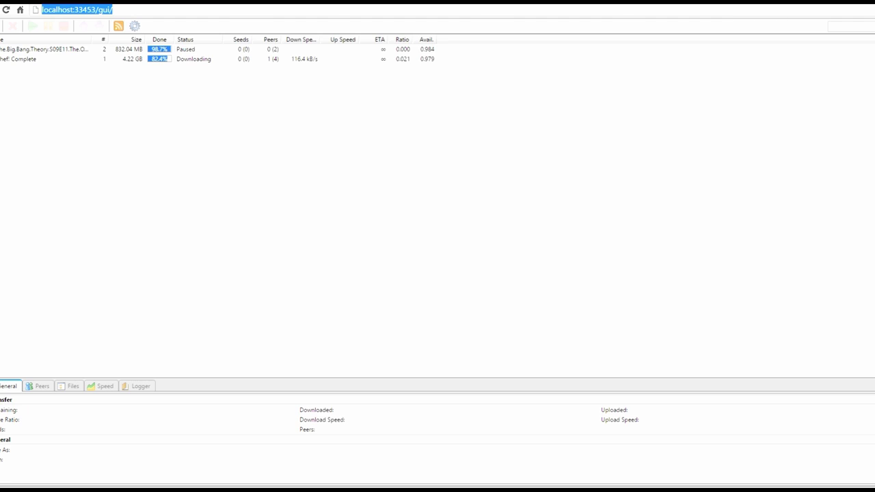
left_click(112, 9)
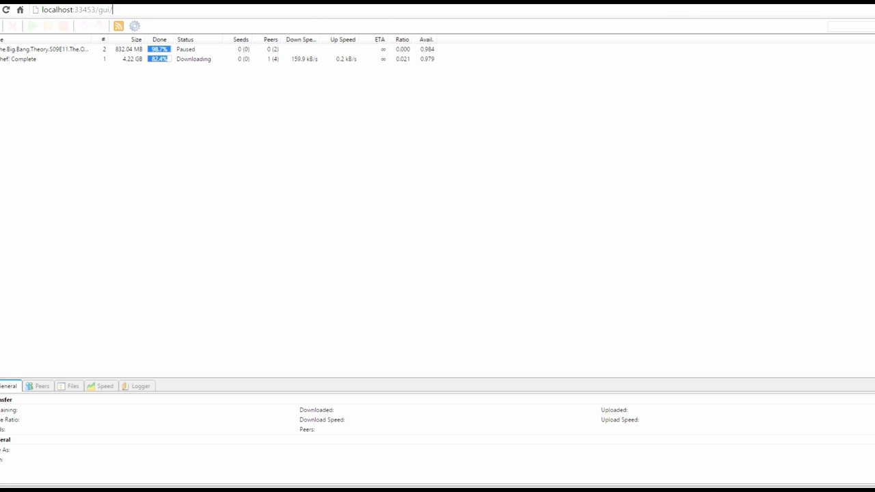
left_click_drag(74, 9, 96, 9)
left_click(113, 9)
left_click_drag(114, 9, 97, 9)
key("Return")
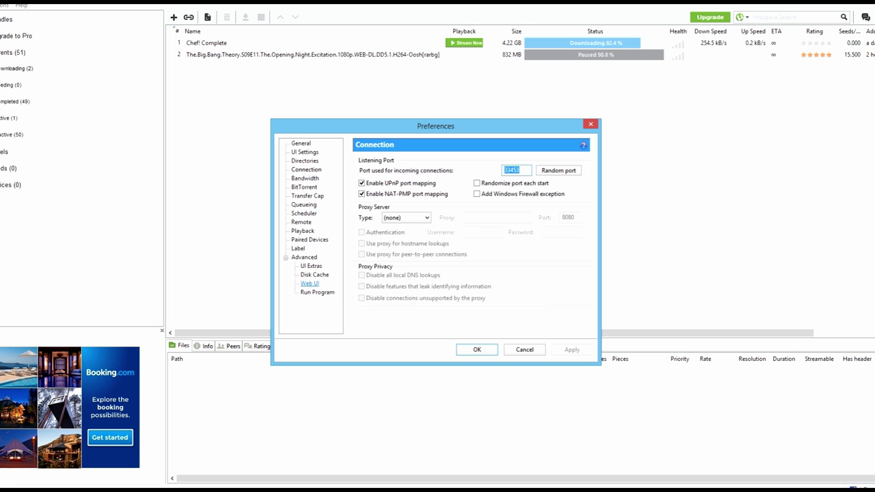
- Review the Web UI preferences for login and listening port, and open the settings of the browser-based interface
left_click(310, 283)
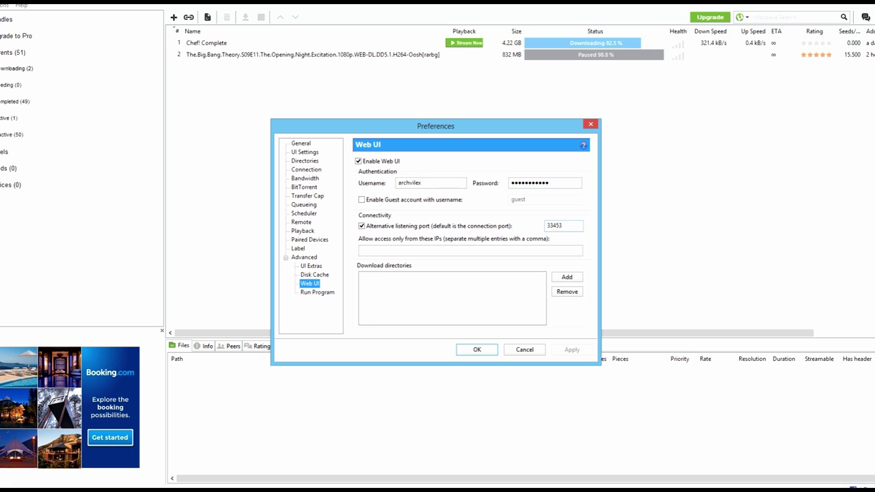
key("Return")
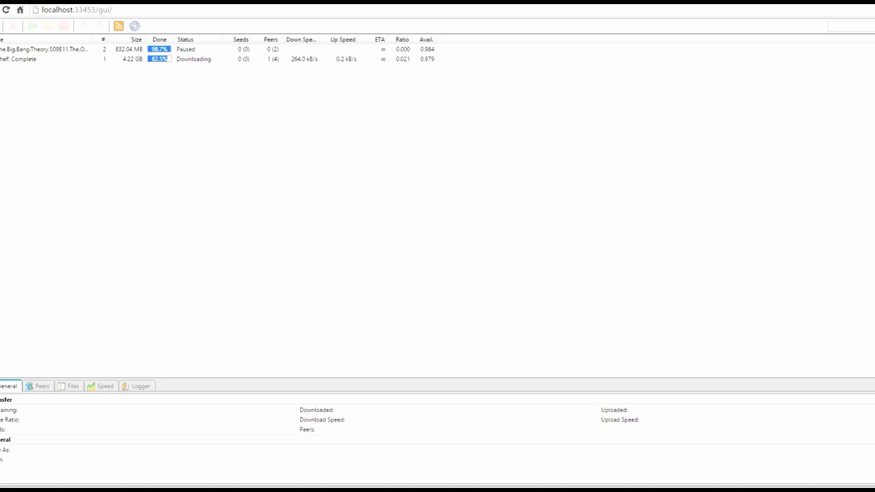
left_click(135, 25)
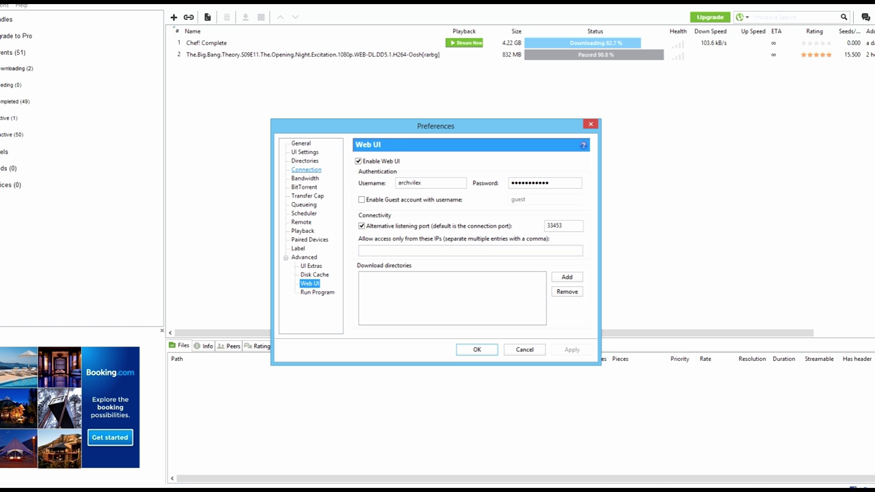
- Revisit the Connection, UI Settings and Directories preferences
left_click(306, 169)
left_click(305, 151)
left_click(305, 160)
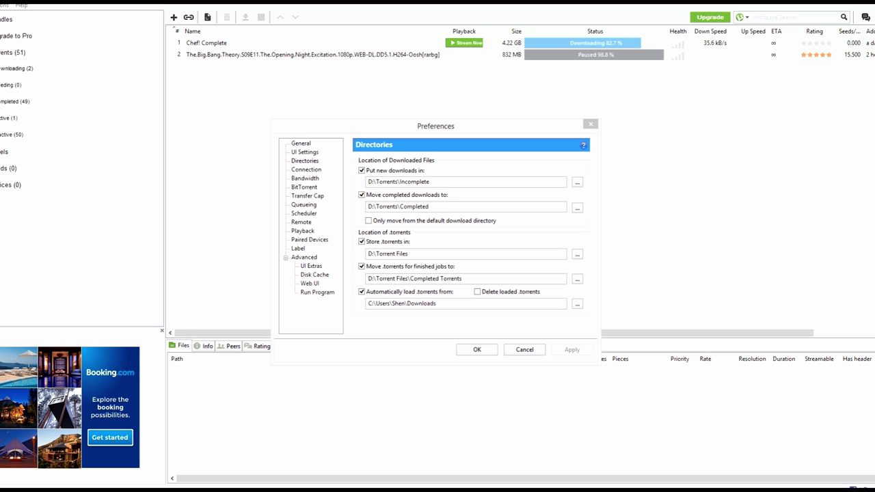
- Examine the minimum ratio and seeding time in the Queueing preferences, and open the Run Program preferences
left_click(303, 205)
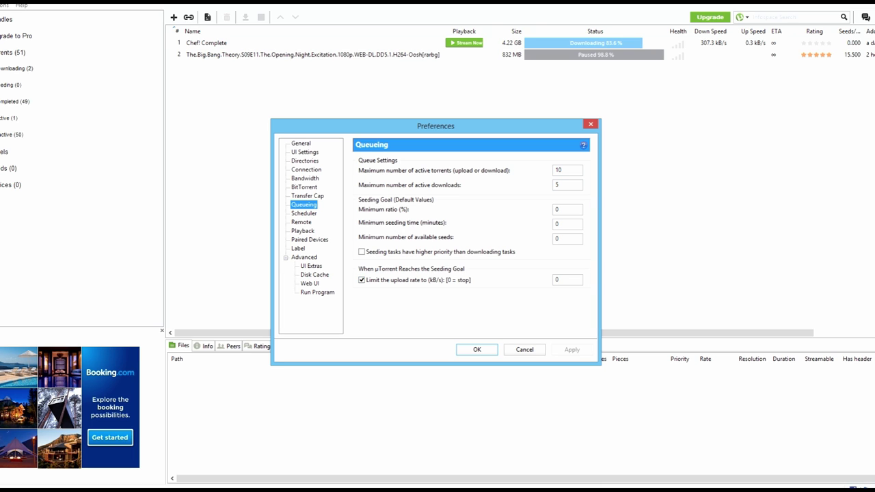
double_click(558, 209)
left_click(558, 223)
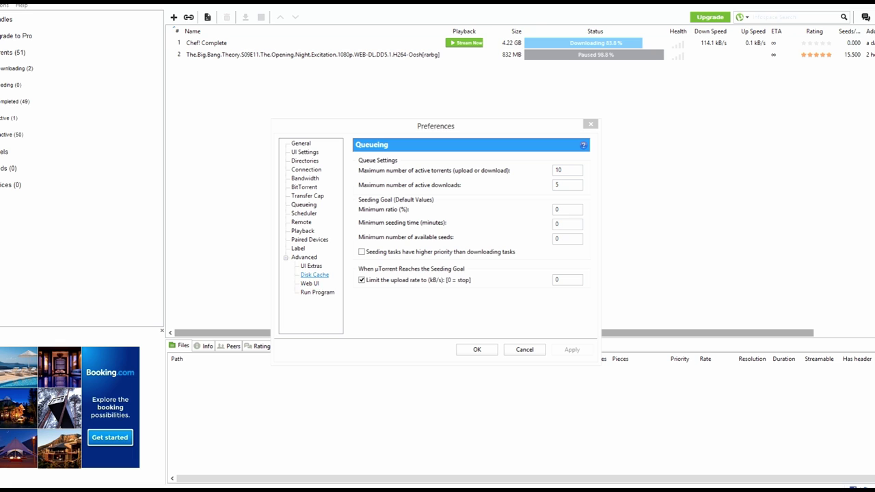
left_click(318, 292)
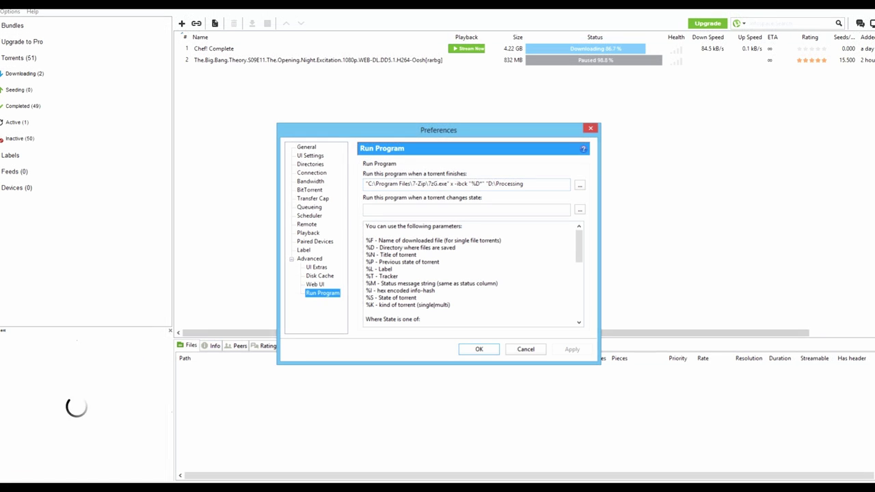
- Switch to the Sonarr website in the browser and go to its Download section
mouse_move(102, 489)
left_click(45, 448)
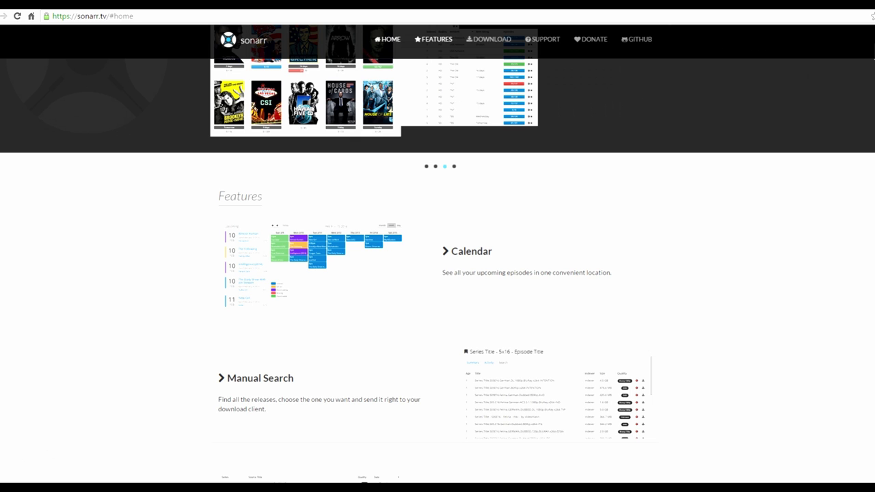
scroll(438, 246, "up", 2)
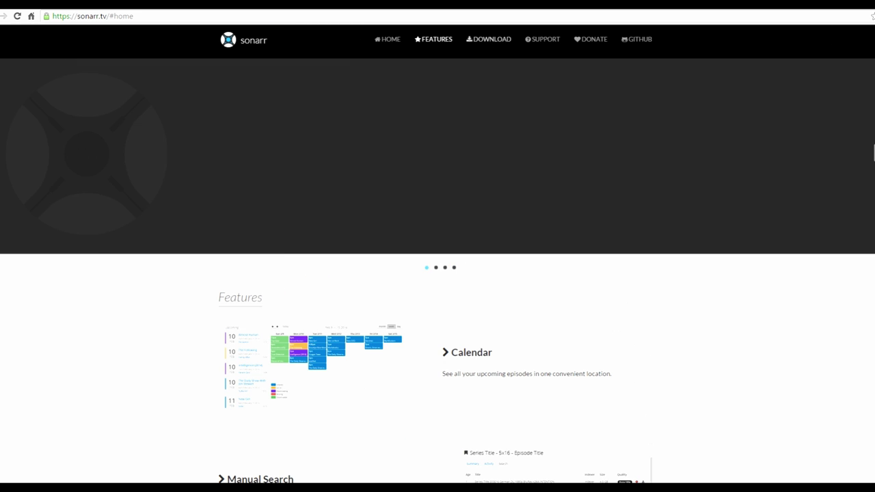
left_click(489, 39)
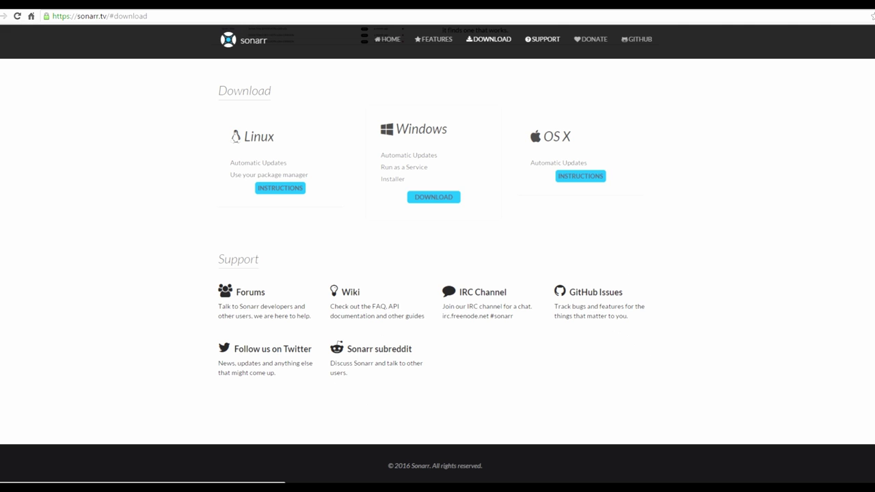
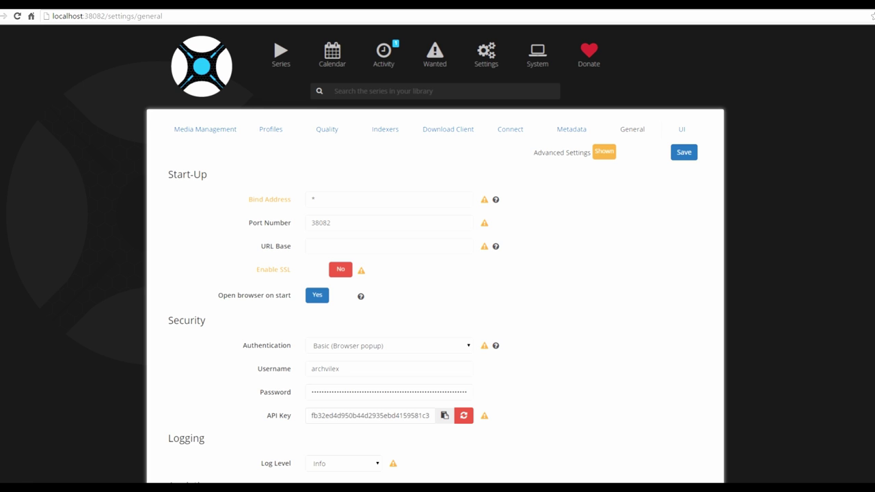
- Choose Basic (Browser popup) as the authentication method in Sonarr's general settings and look over the remaining options
scroll(435, 273, "down", 1)
left_click(390, 250)
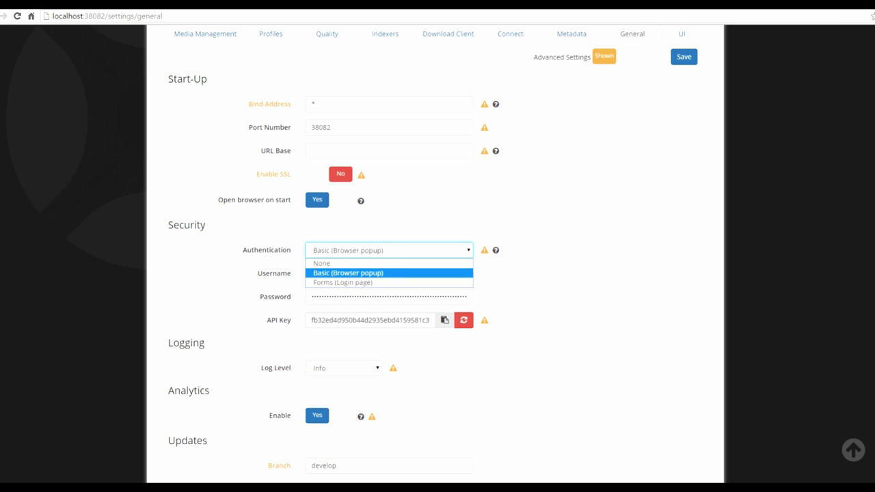
key("Return")
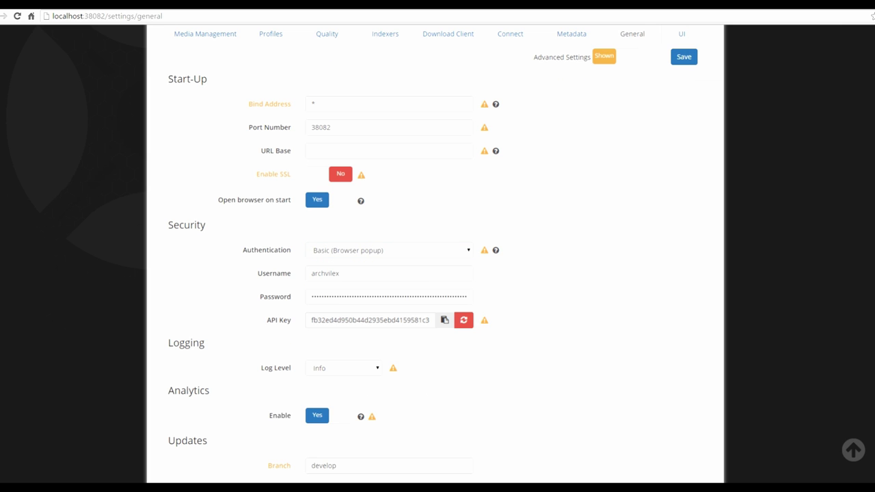
scroll(435, 274, "down", 1)
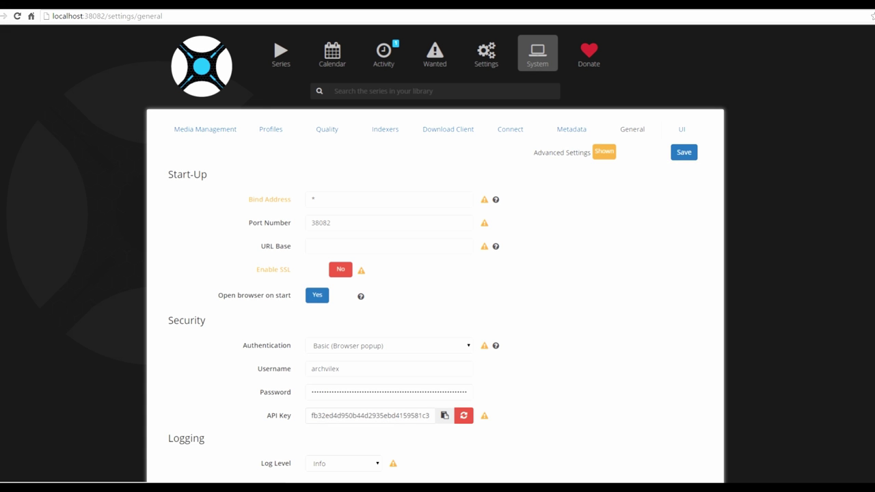
- Look over the Updates page of the System section and the episode naming options in the Media Management settings
left_click(538, 54)
left_click(224, 129)
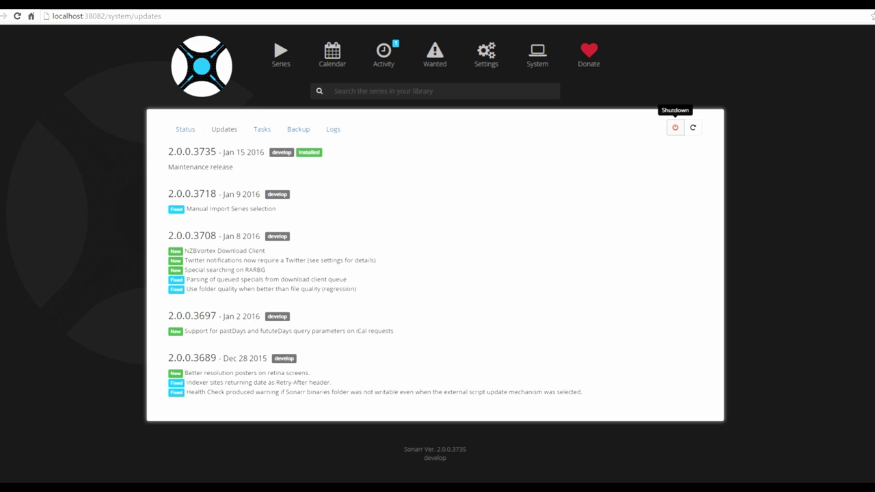
left_click(486, 53)
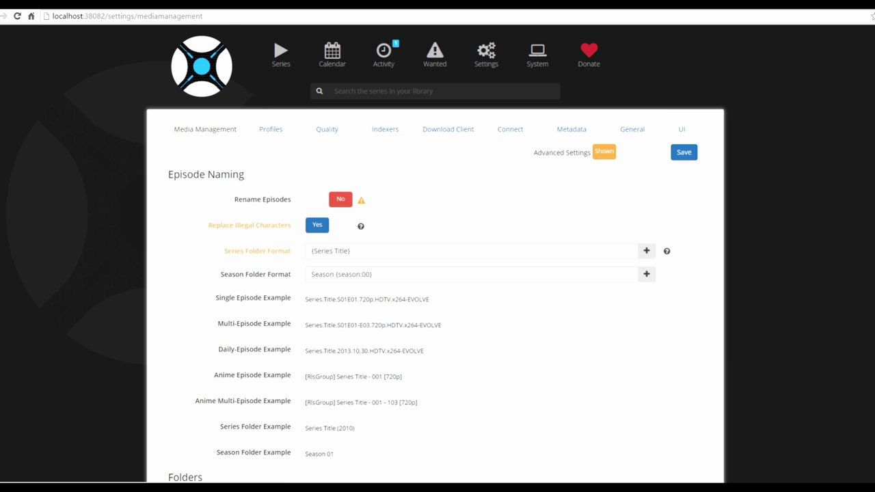
scroll(438, 273, "down", 1)
scroll(438, 274, "down", 1)
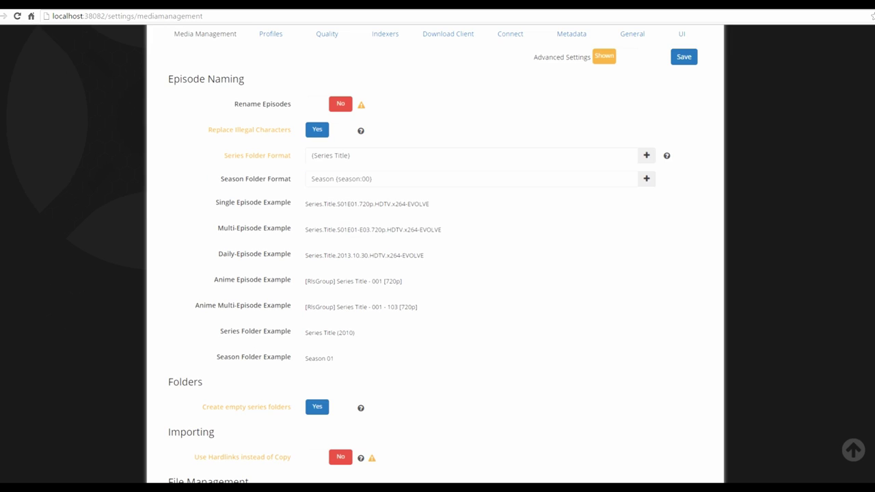
scroll(437, 273, "up", 1)
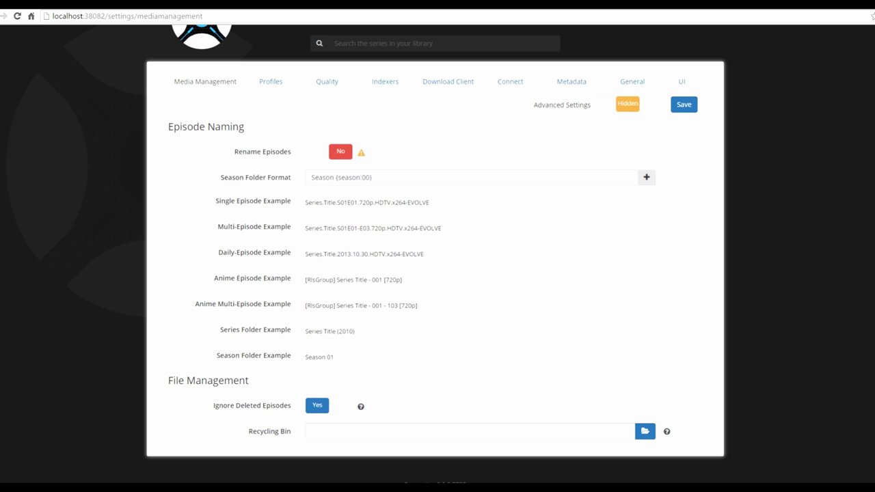
- Show the advanced settings in Media Management and review the extra options, including the help for Download Propers and Create empty series folders
left_click(628, 104)
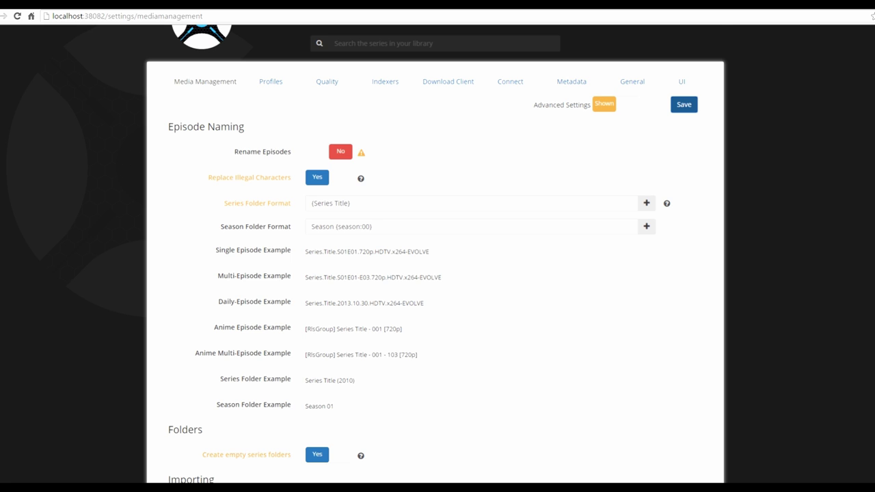
scroll(435, 274, "down", 4)
scroll(435, 274, "up", 4)
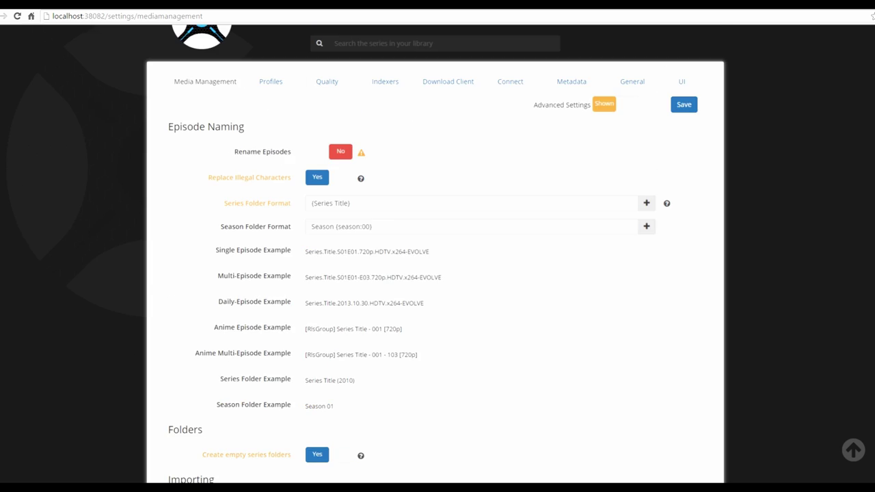
scroll(435, 273, "down", 4)
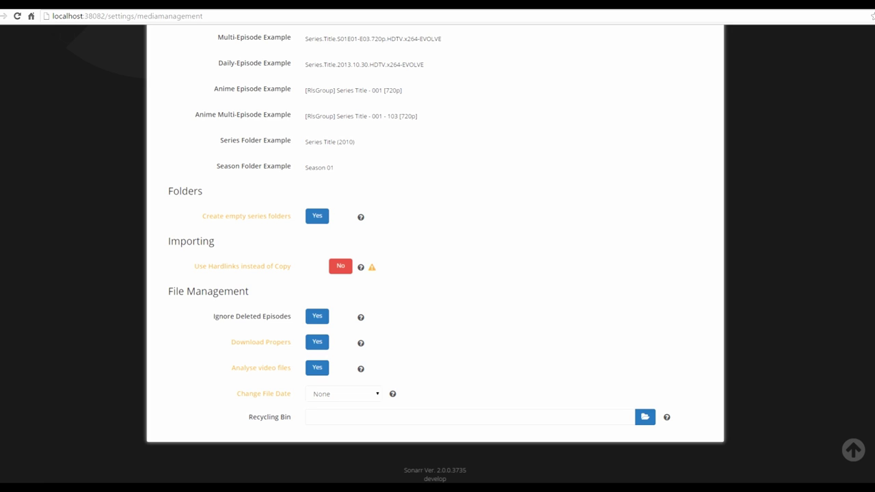
mouse_move(361, 342)
mouse_move(361, 217)
scroll(435, 273, "up", 5)
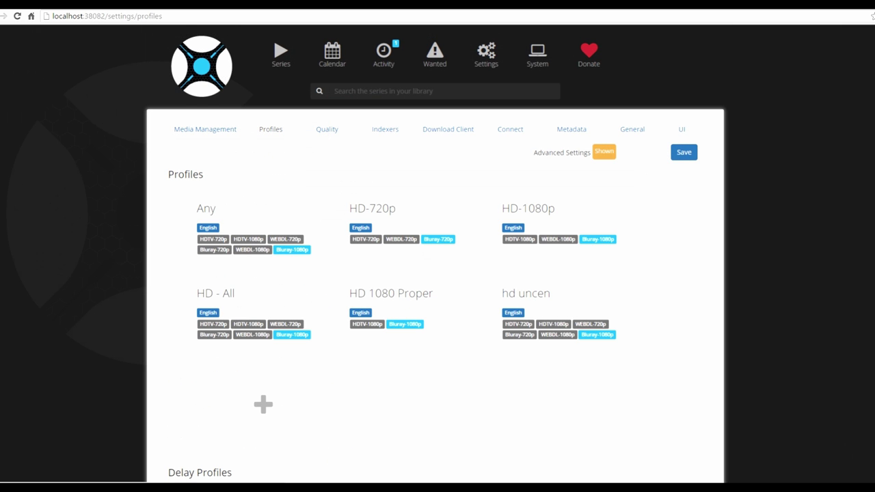
- Try out a new quality profile with Raw-HD, HDTV-1080p and HDTV-720p enabled, inspect its cutoff choices, and cancel it
scroll(437, 274, "down", 1)
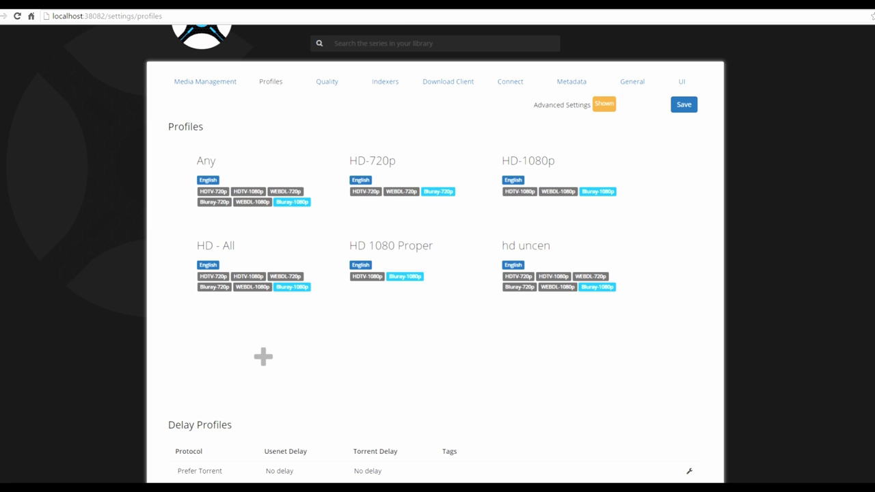
left_click(263, 357)
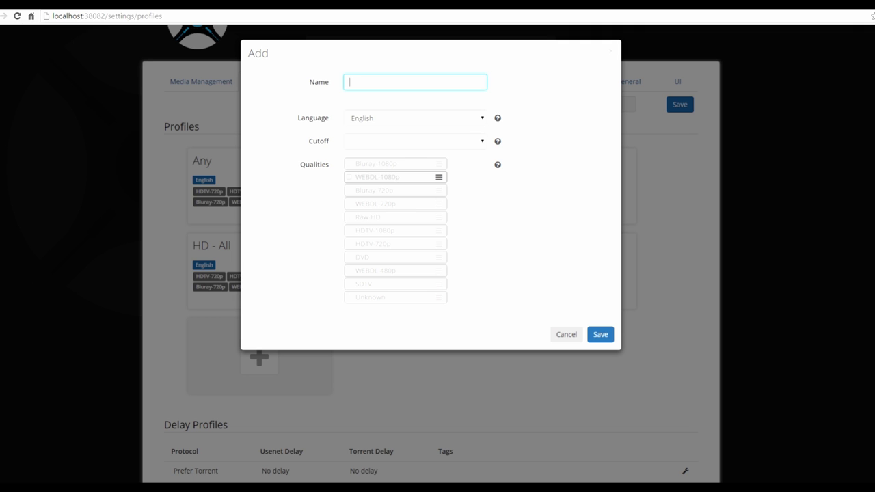
left_click(362, 217)
left_click(363, 231)
left_click(362, 244)
left_click(415, 141)
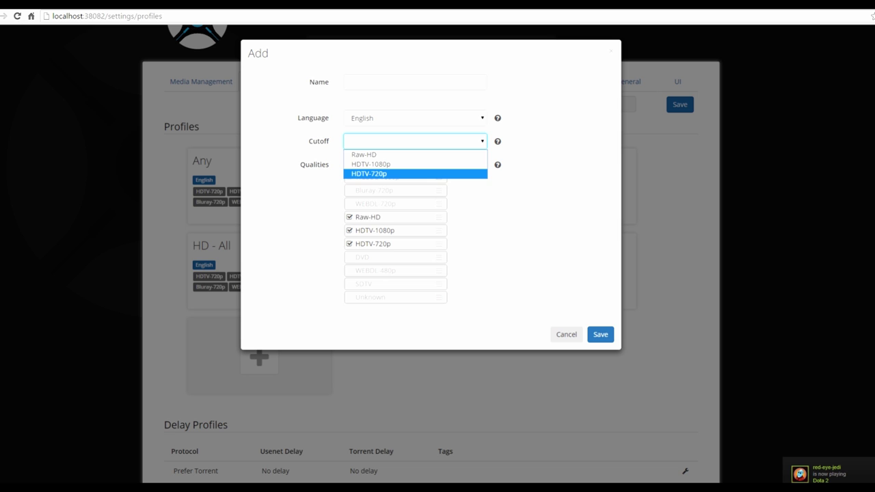
left_click(566, 335)
left_click(566, 334)
- Try a torrent delay of 120 in the default delay profile
scroll(566, 334, "down", 2)
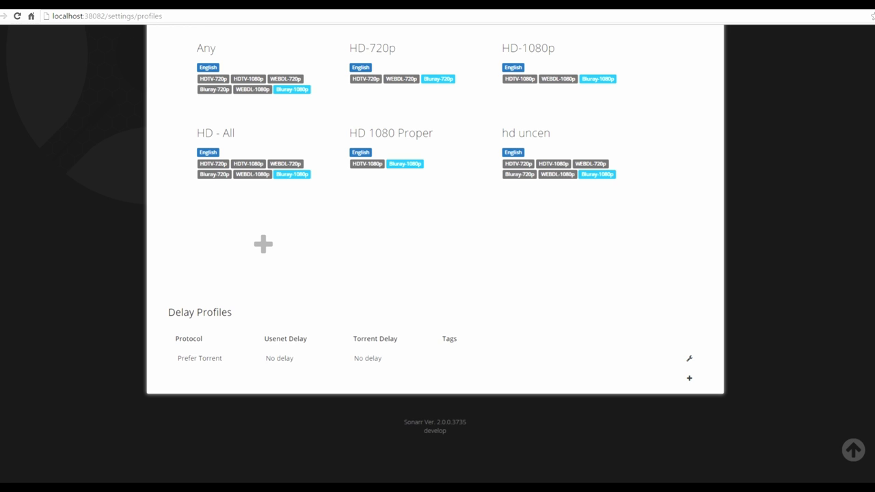
left_click(689, 358)
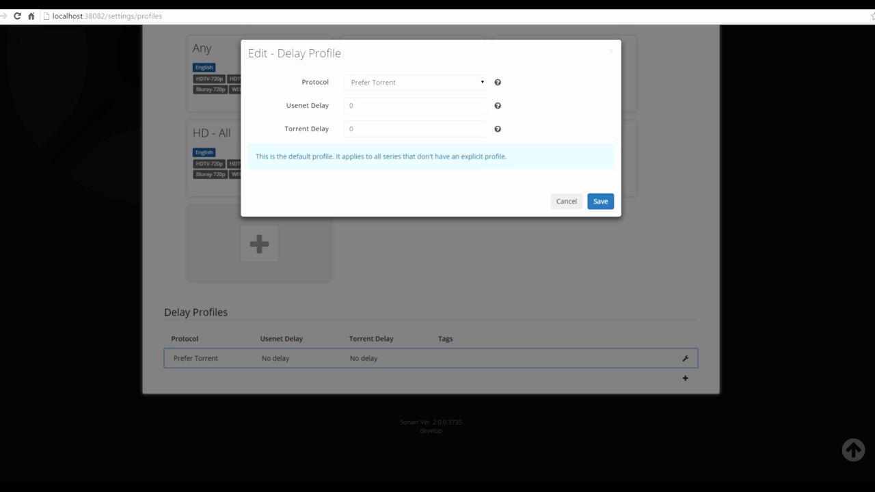
double_click(350, 129)
type("120")
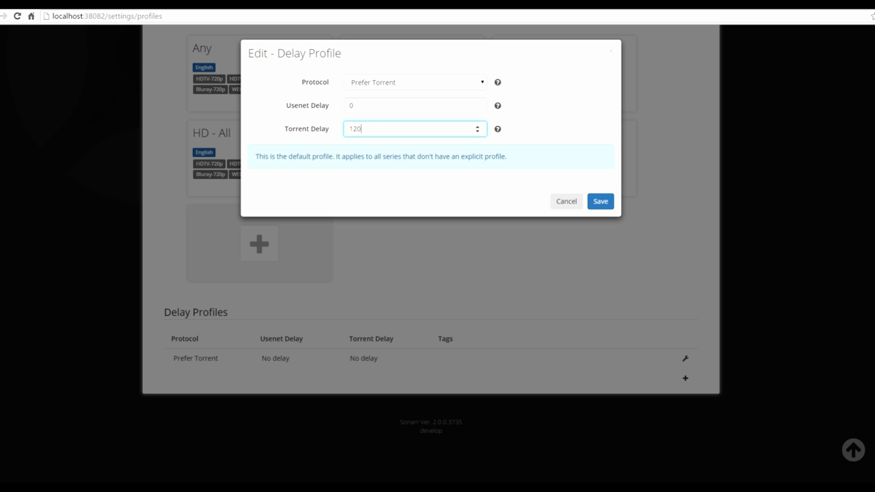
key("Return")
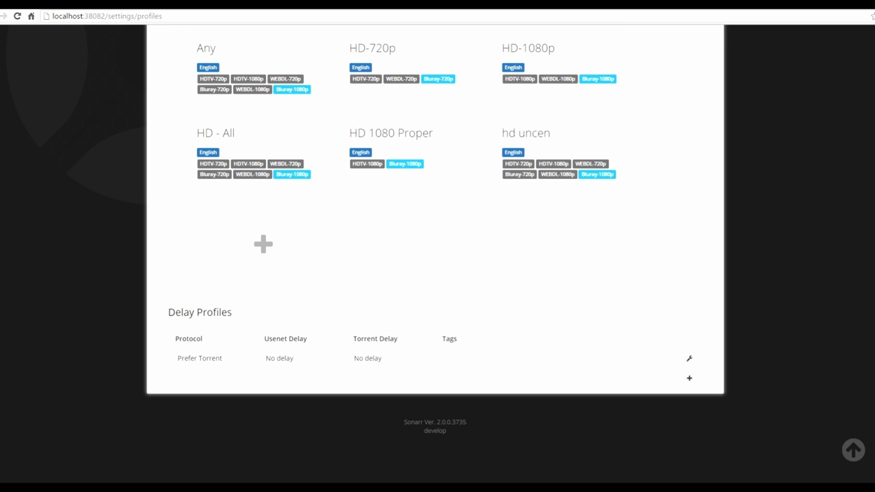
- Look over the size limits in the Quality settings and open the Indexers settings
scroll(435, 247, "up", 3)
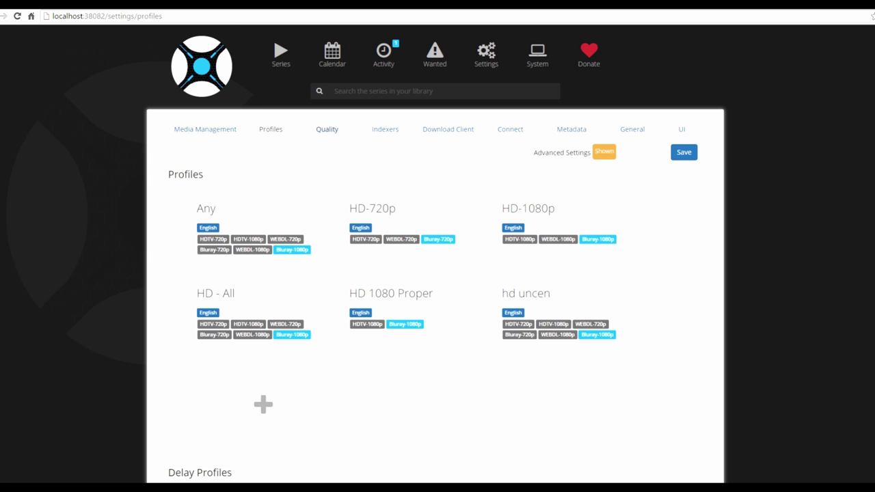
left_click(327, 128)
scroll(327, 128, "down", 1)
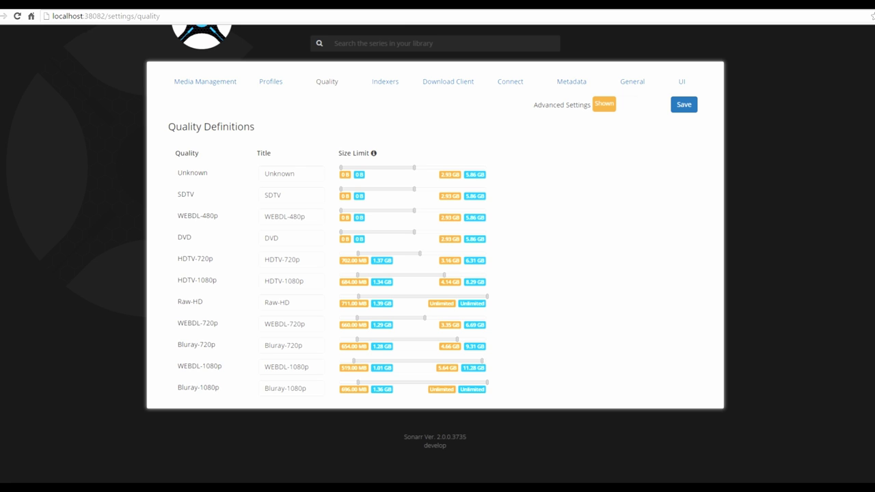
left_click(385, 81)
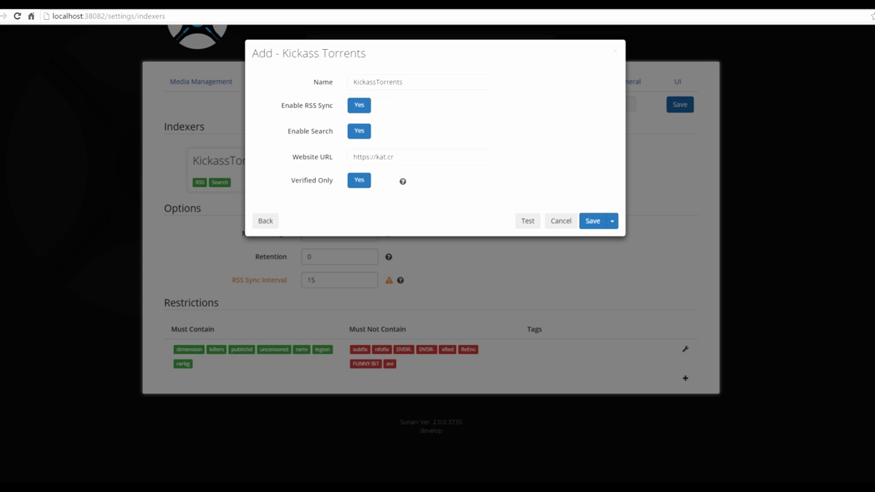
- Try adding a second Kickass Torrents indexer named KickassTorrents1 and test its connection
left_click(403, 82)
type("1")
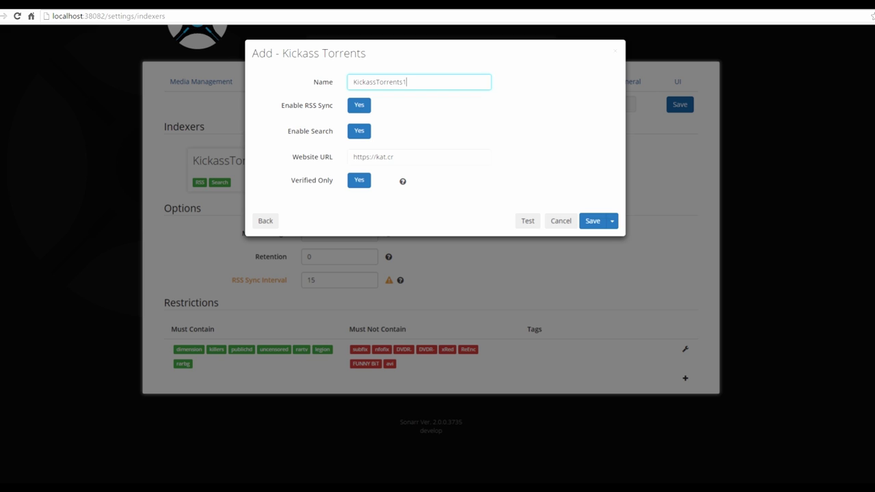
left_click(527, 220)
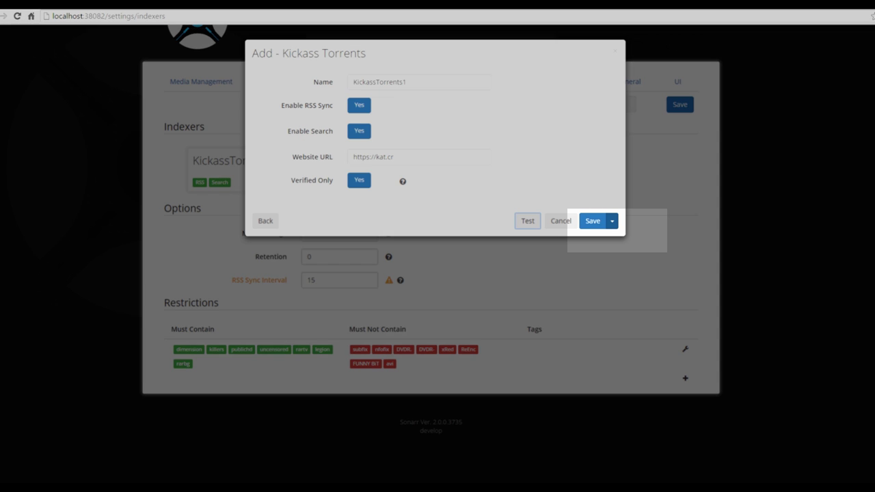
left_click(613, 220)
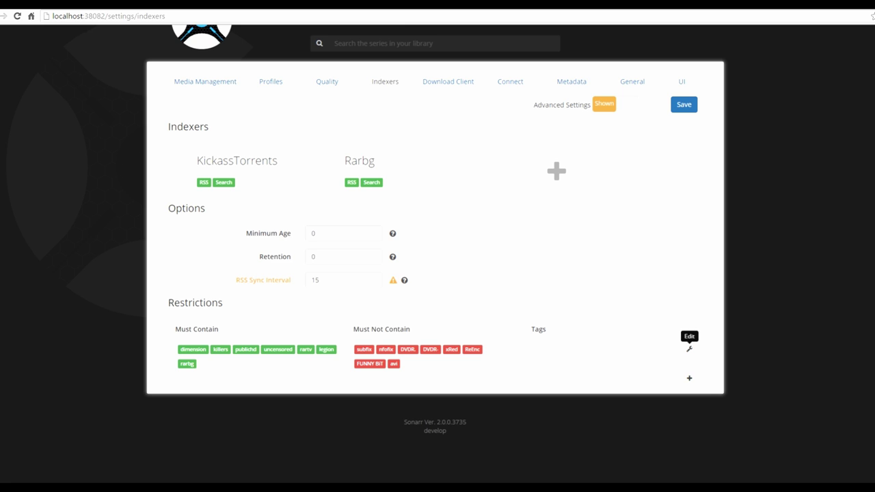
- View the existing indexer restriction's required and forbidden terms and the blank form for a new restriction, closing both without editing
left_click(690, 349)
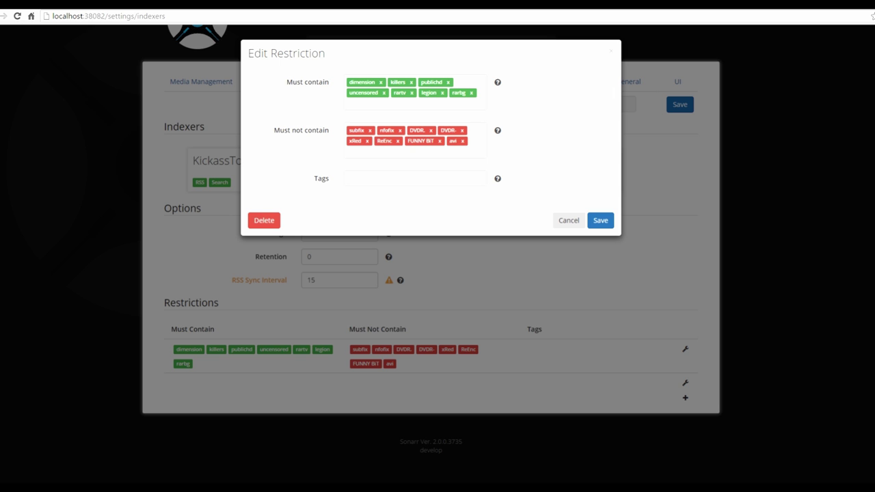
key("Escape")
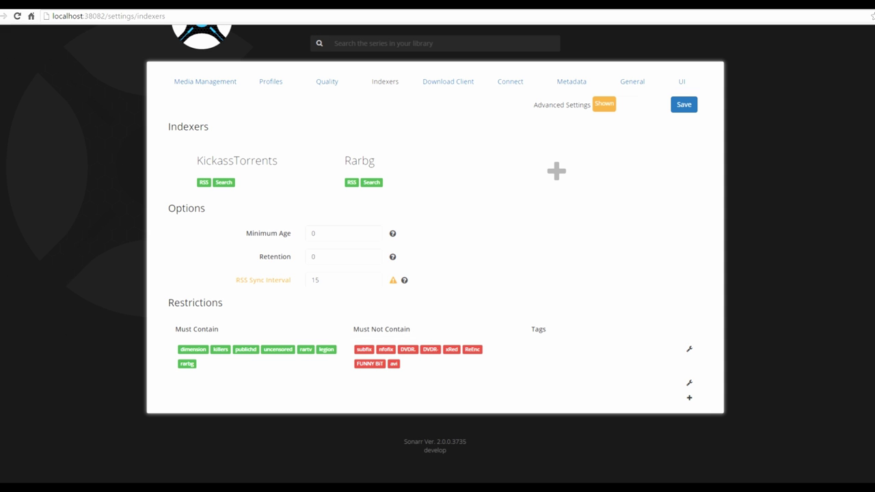
left_click(689, 398)
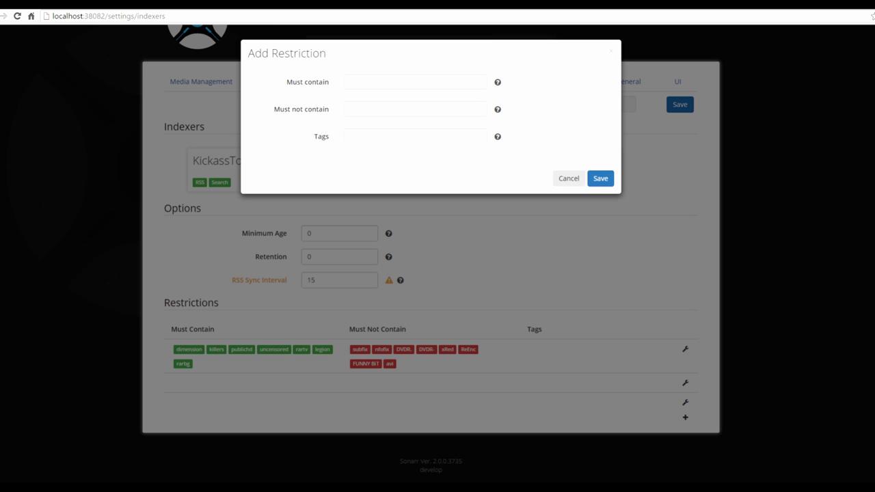
key("Escape")
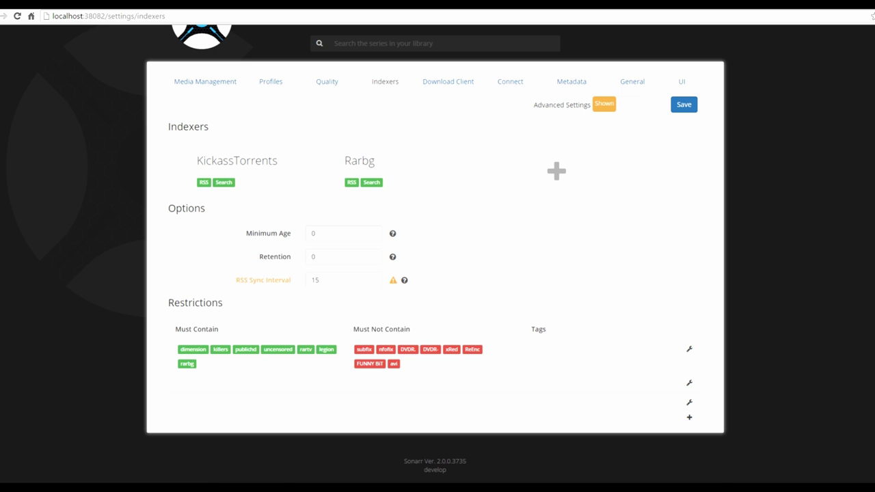
- Open the utorrent entry in the Download Client settings and review its name and host
left_click(448, 82)
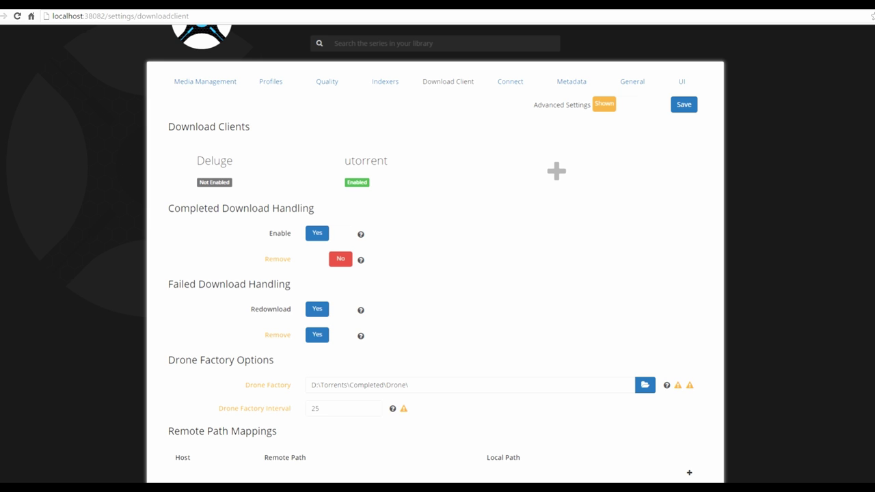
left_click(556, 171)
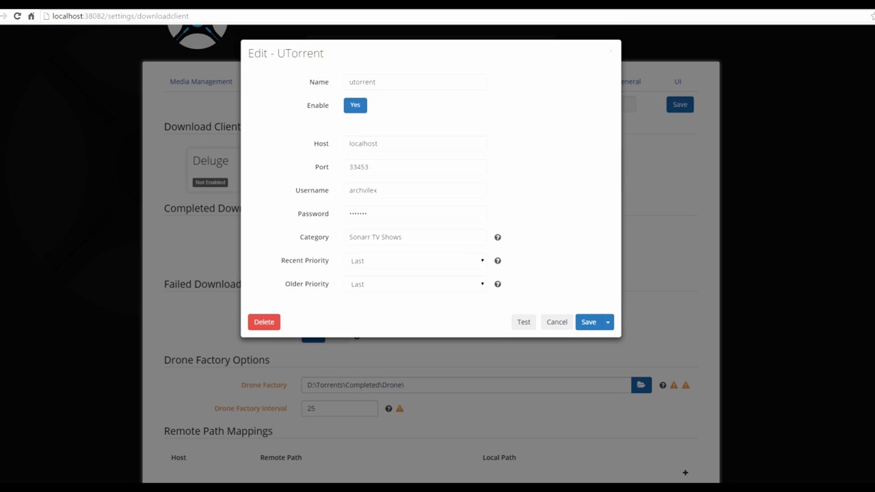
double_click(362, 82)
left_click(377, 82)
left_click(378, 143)
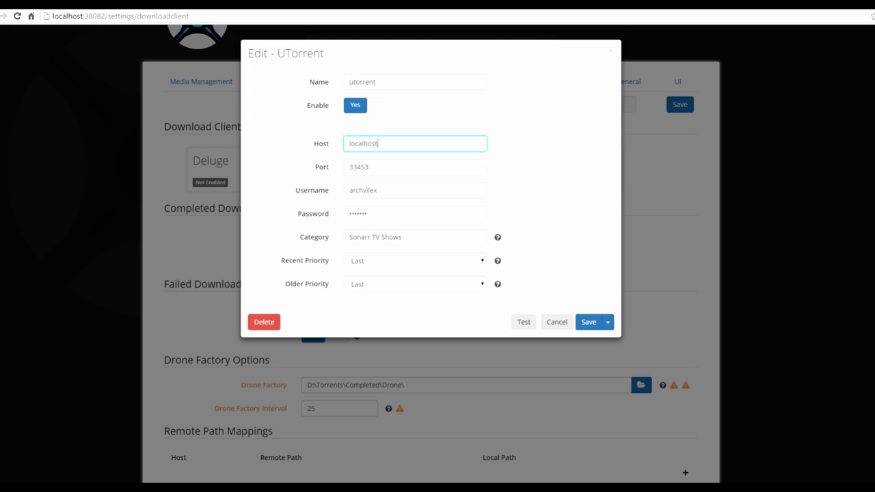
- Compare the utorrent client's port with the incoming connections port in µTorrent's Connection preferences
left_click(369, 167)
left_click_drag(369, 167, 349, 167)
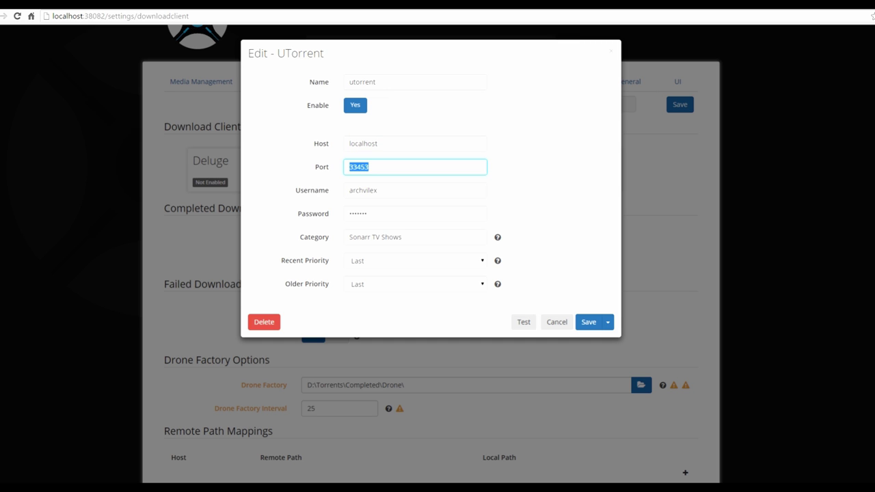
left_click(369, 167)
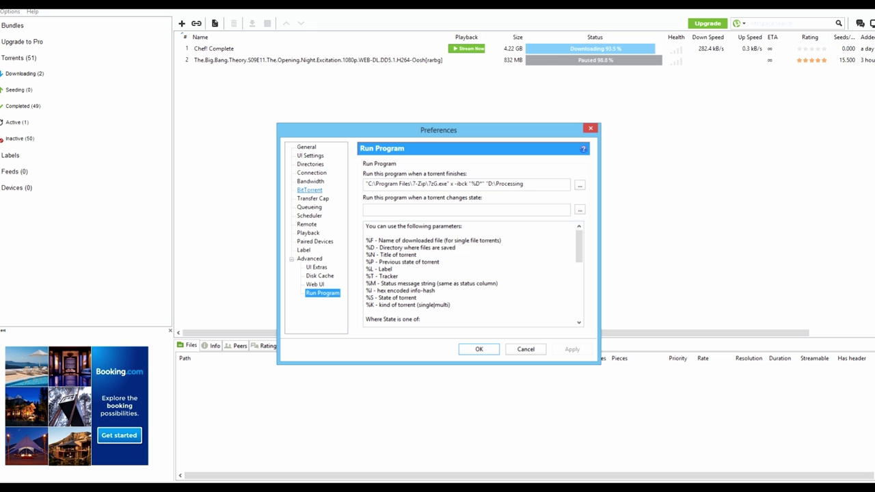
left_click(312, 172)
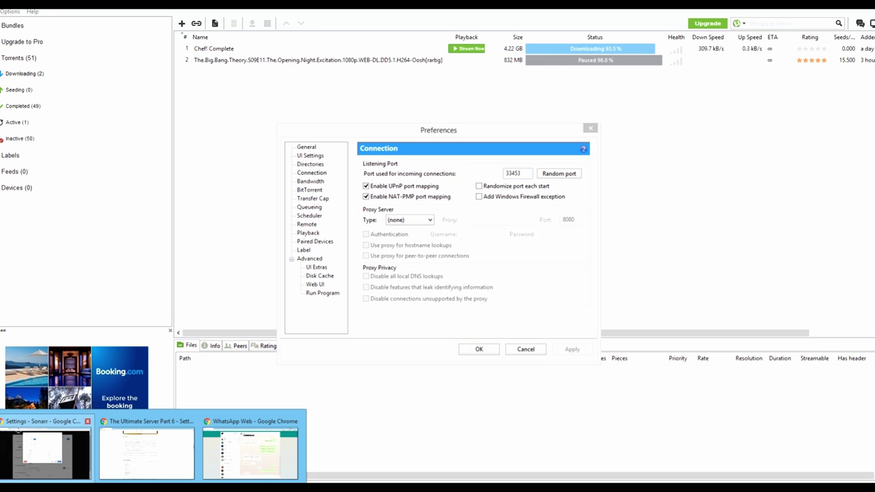
- Switch back to Sonarr and review the username and password fields of the utorrent client
left_click(44, 445)
left_click(383, 191)
left_click(369, 213)
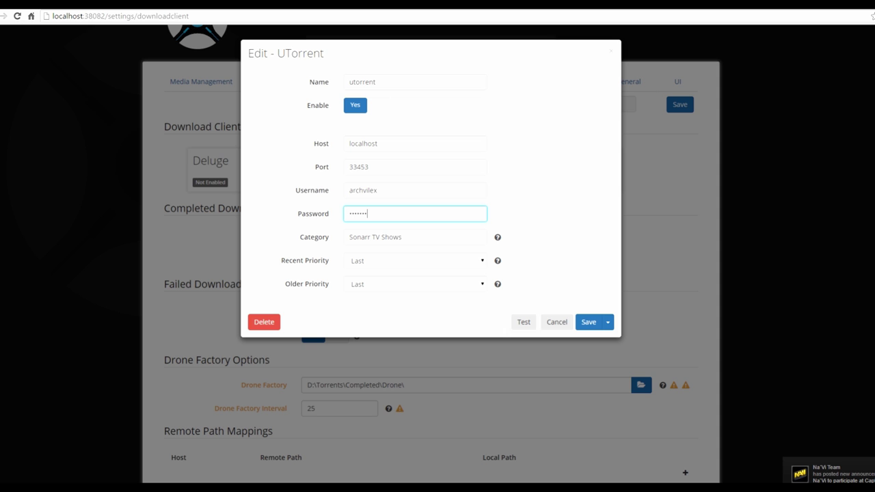
- Compare the utorrent client's category with the label defined in µTorrent's Label preferences
key("Tab")
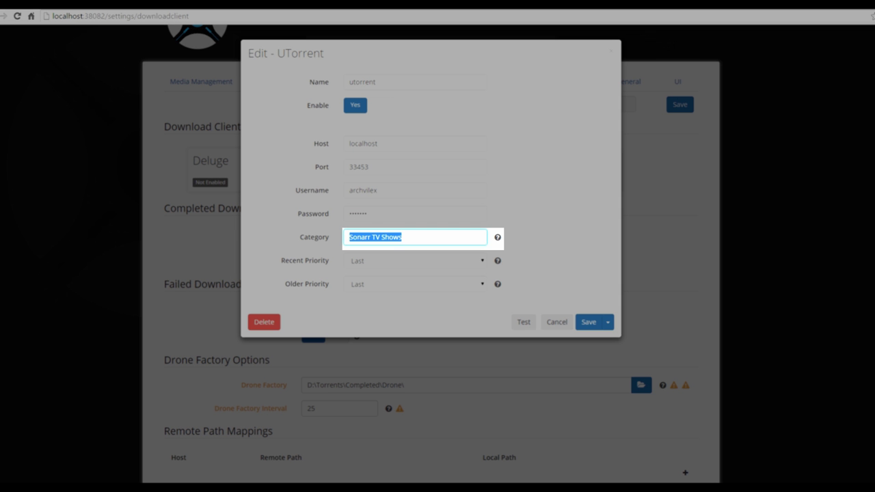
left_click(403, 238)
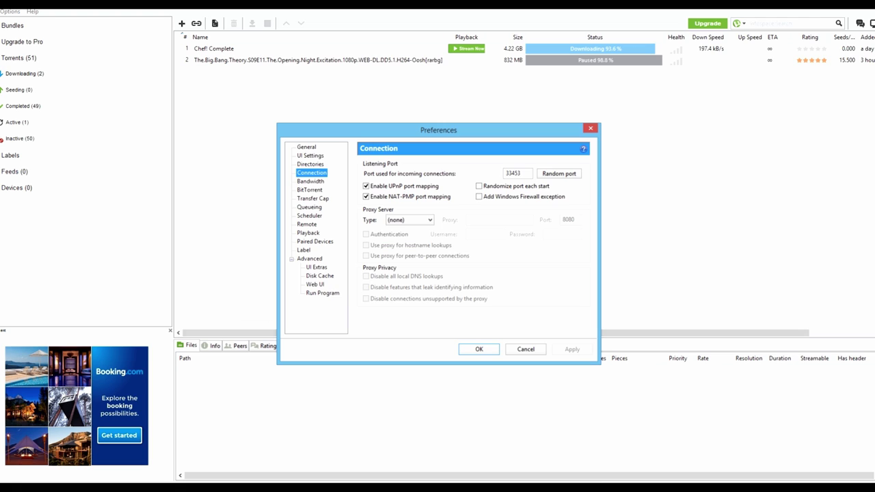
left_click(304, 250)
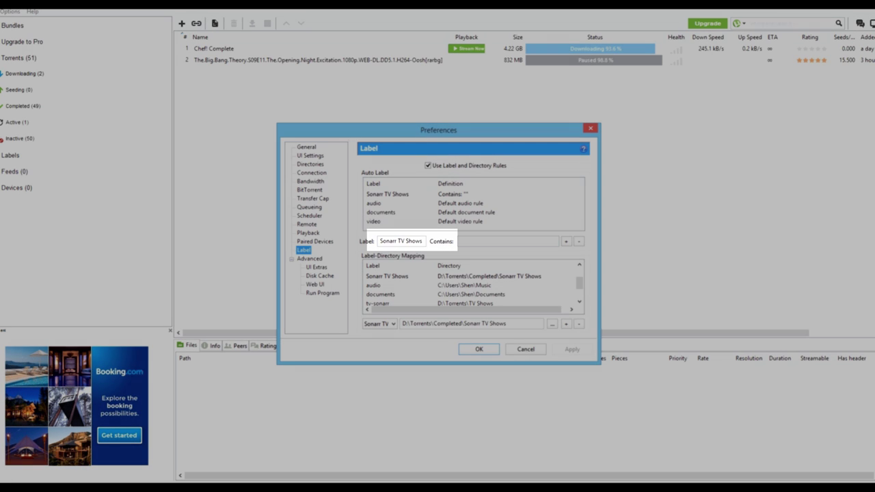
- Switch back to Sonarr, test the utorrent client's connection and save its settings
left_click(43, 454)
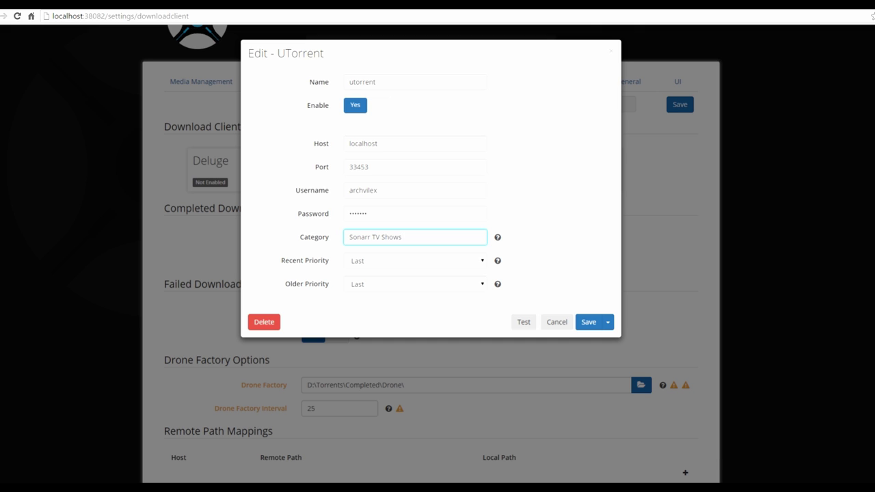
left_click(524, 322)
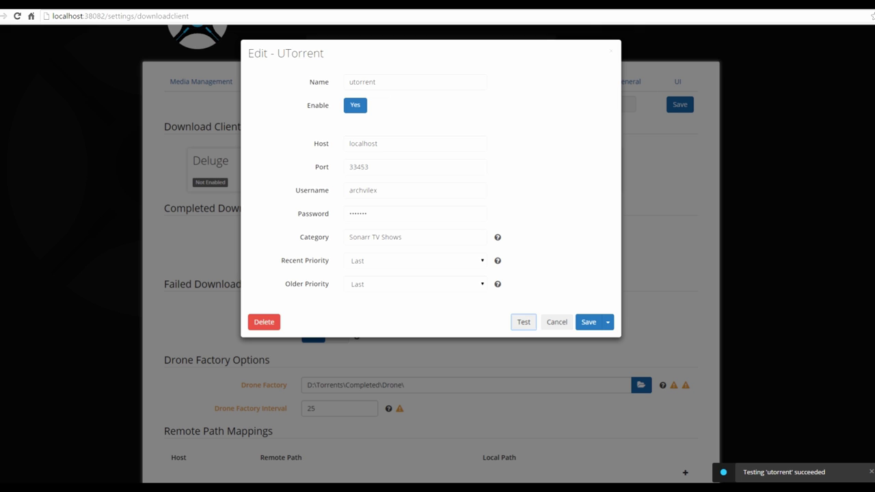
left_click(608, 322)
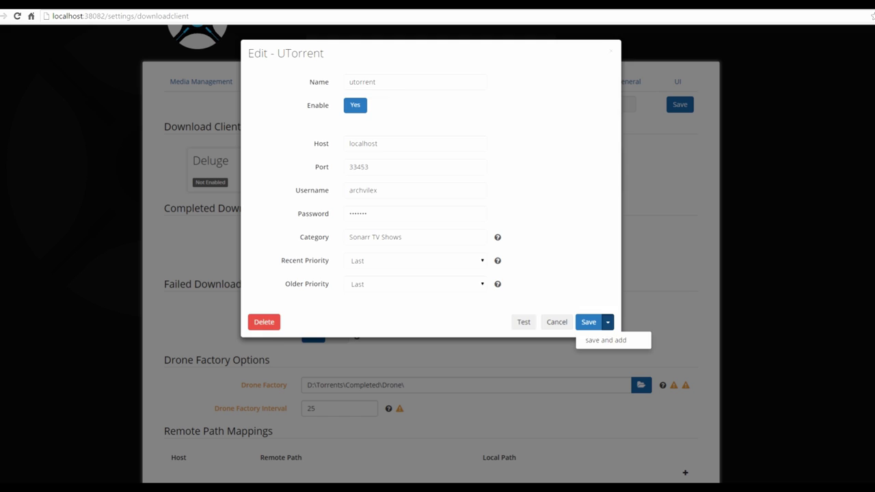
key("Return")
scroll(438, 253, "down", 1)
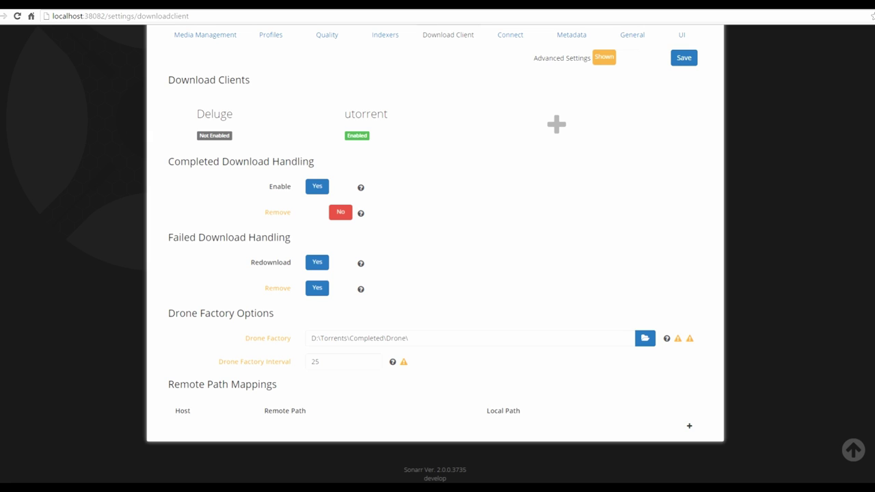
mouse_move(361, 212)
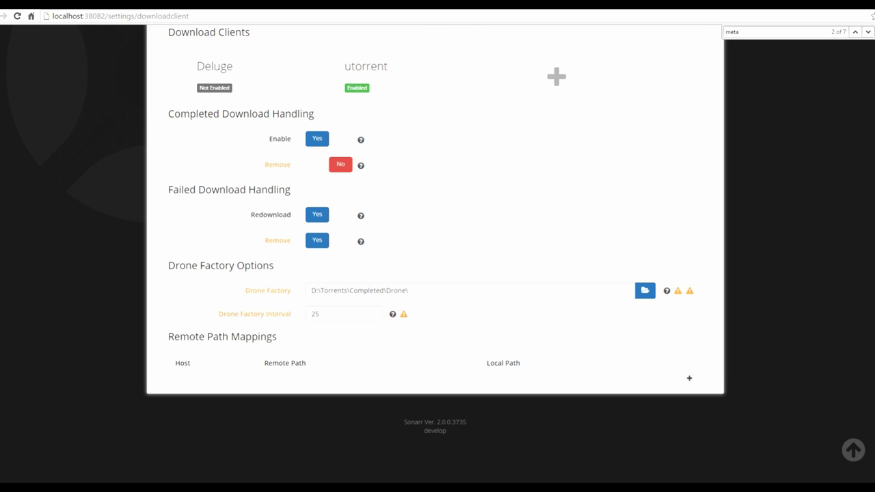
- Open the Connect settings and look over the notification types available for a new connection
scroll(435, 273, "up", 2)
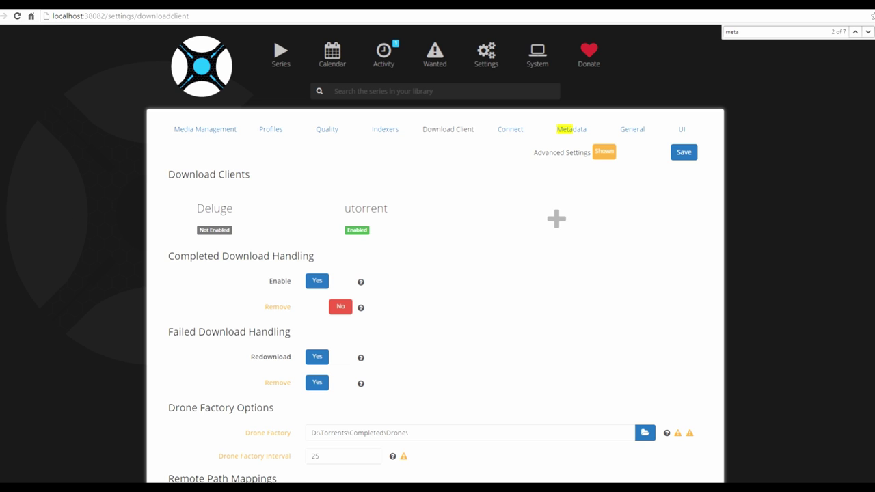
left_click(510, 129)
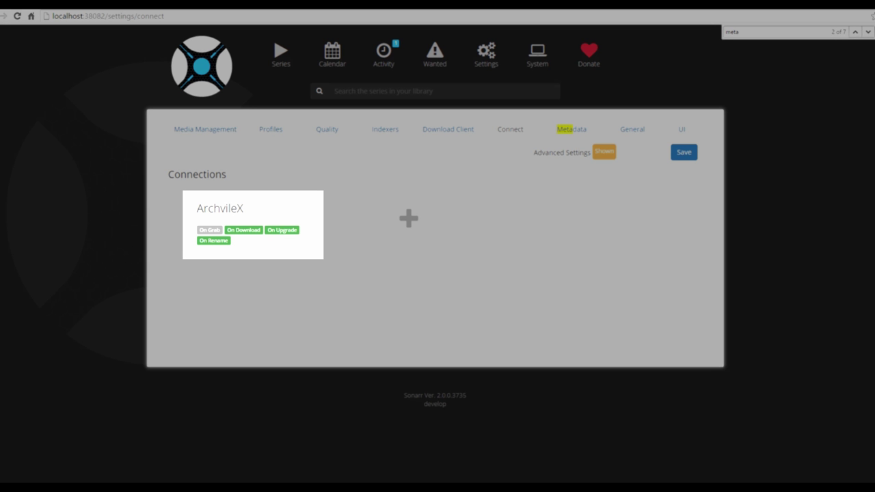
left_click(409, 218)
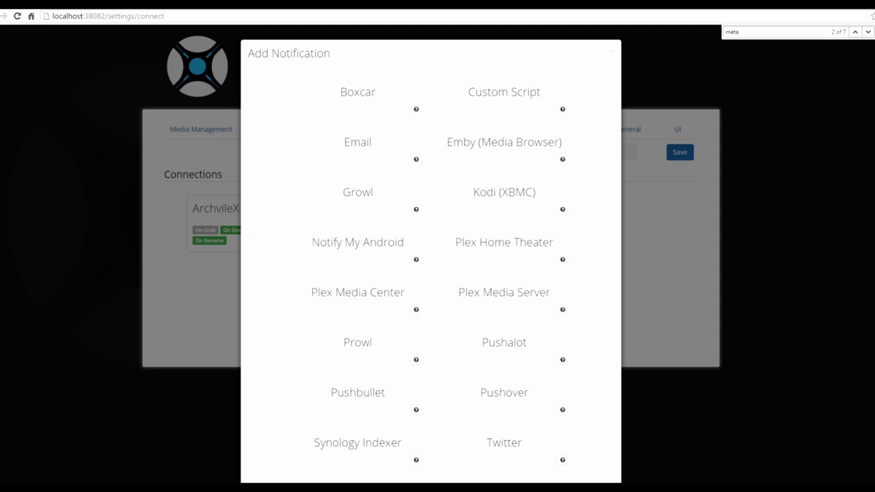
scroll(431, 259, "up", 1)
key("Escape")
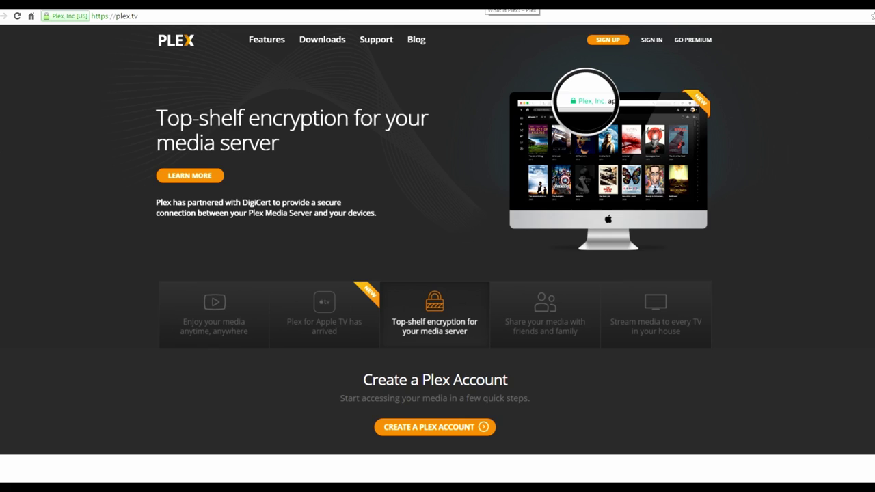
- Open the "What is Plex?" support article and read through its introduction and feature overview
left_click(513, 5)
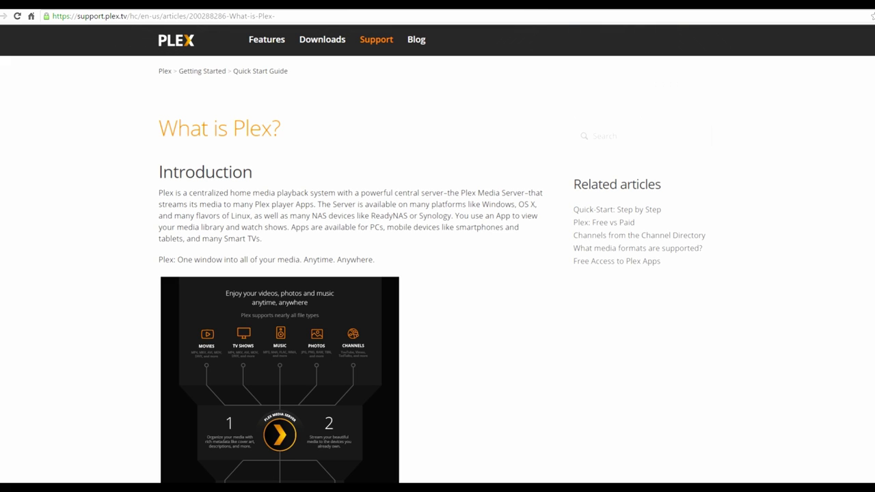
scroll(438, 273, "down", 2)
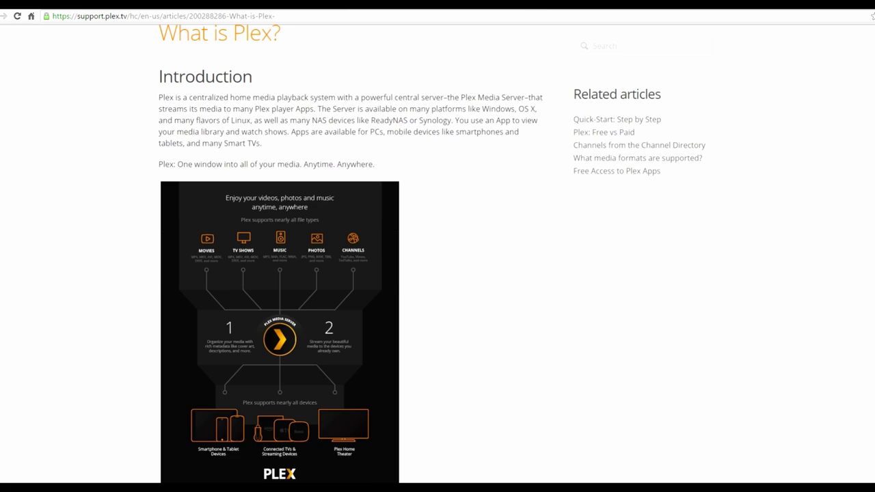
scroll(437, 274, "down", 3)
scroll(438, 274, "down", 9)
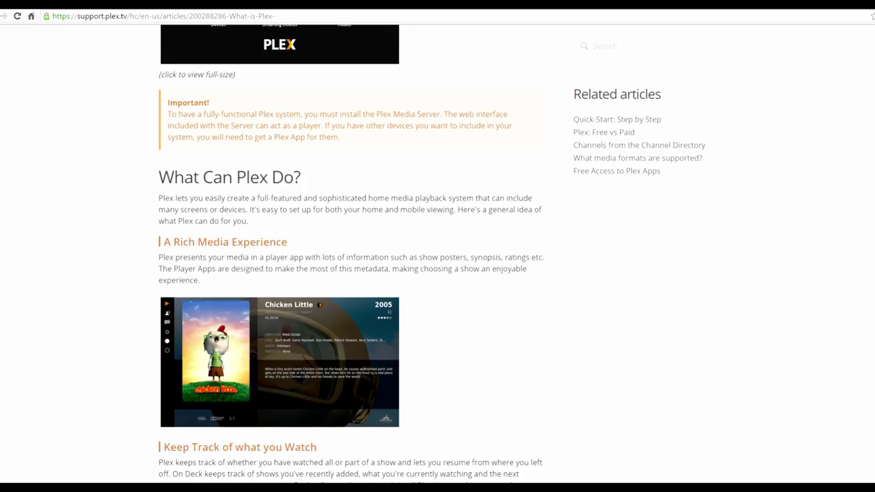
- Return to Sonarr and review the providers in the Metadata settings
key("Home")
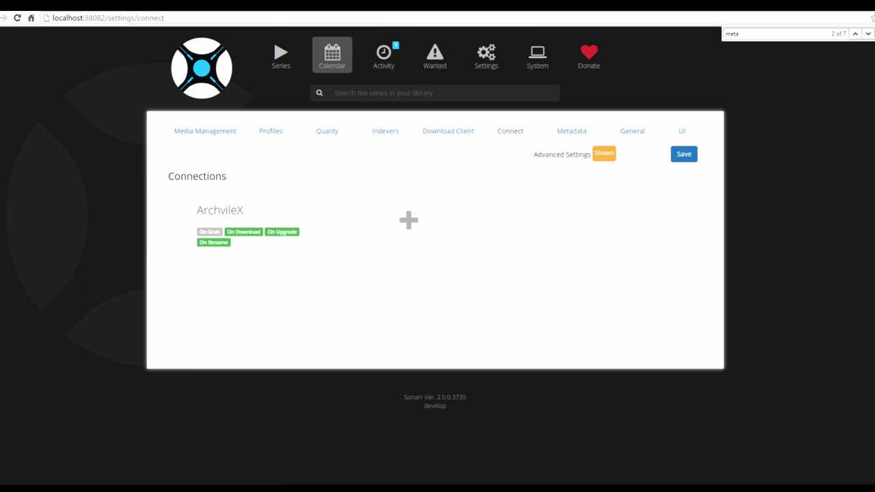
key("ctrl+Return")
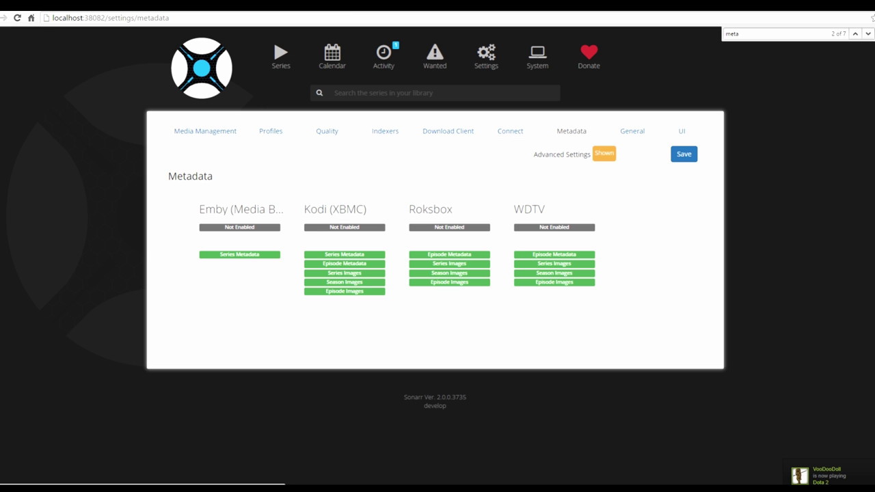
- Start adding a new series from the series library and search for "sherlock"
left_click(281, 56)
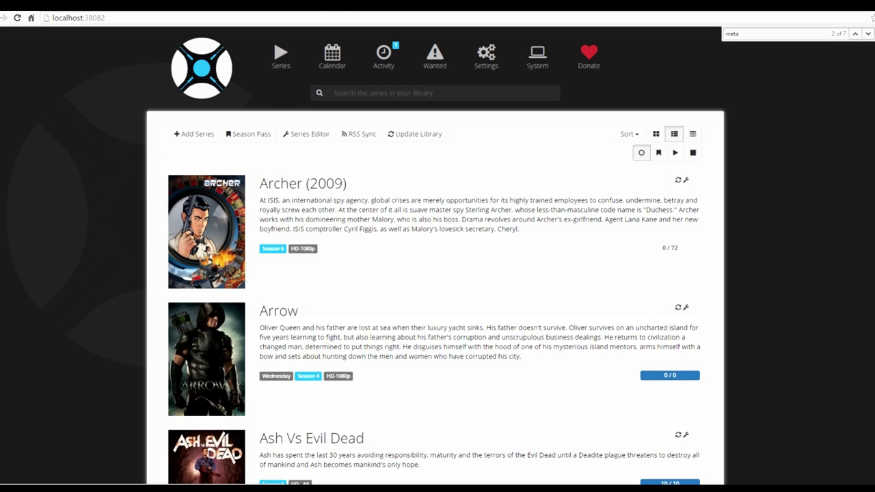
left_click(193, 134)
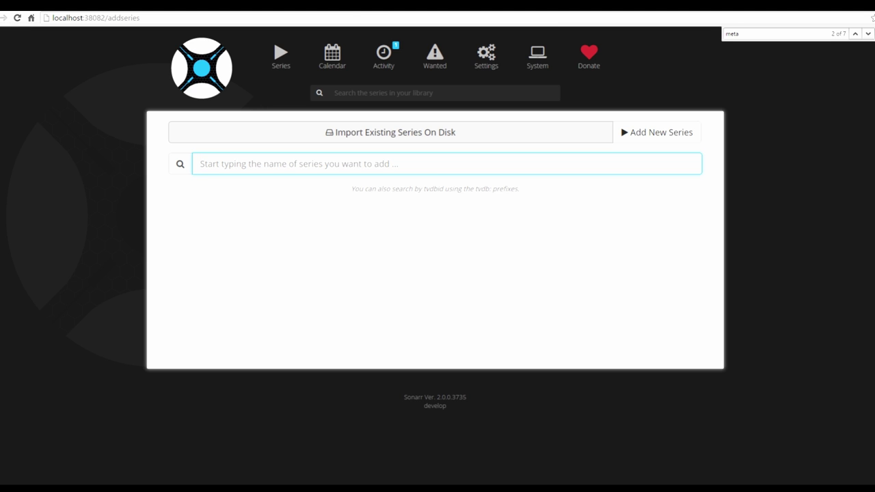
type("sher")
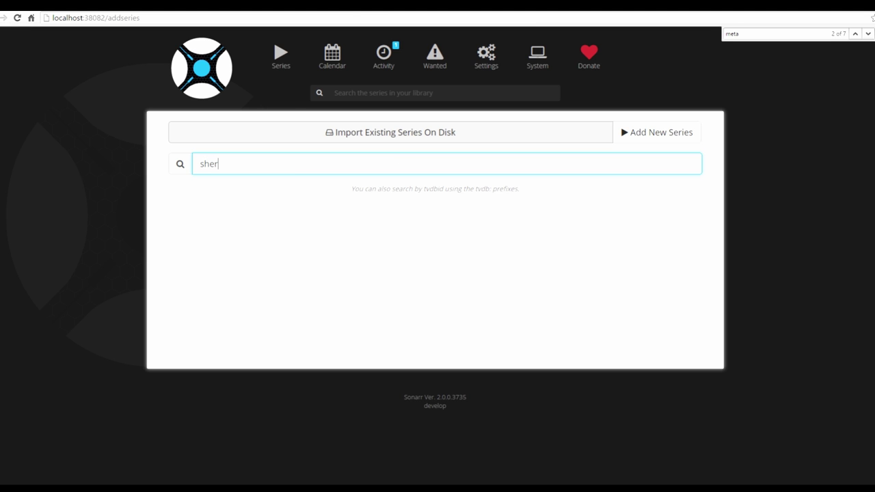
type("lock")
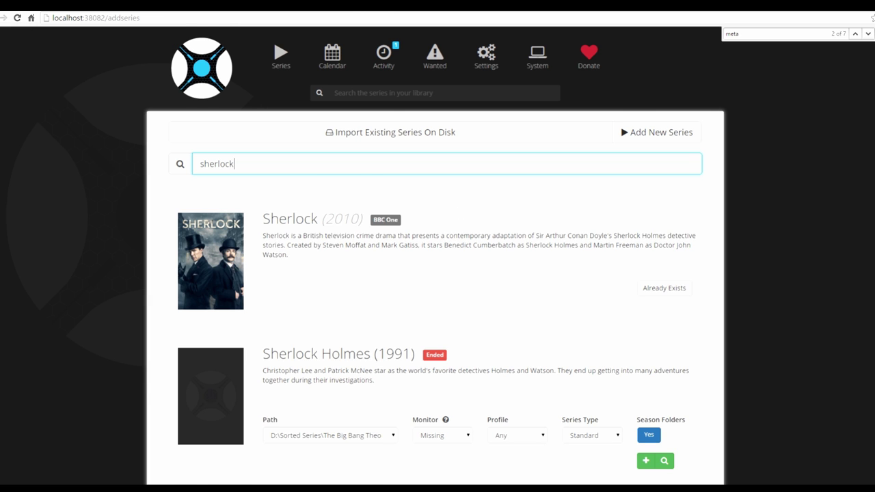
scroll(438, 274, "down", 1)
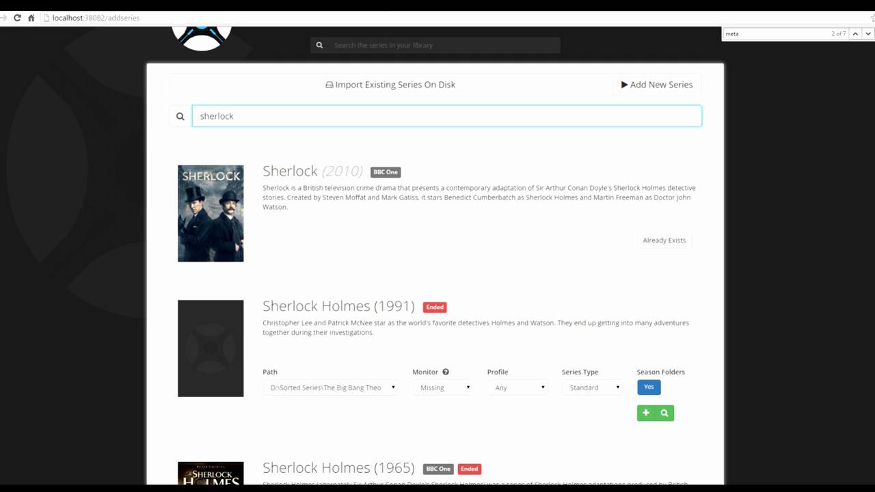
scroll(438, 273, "up", 1)
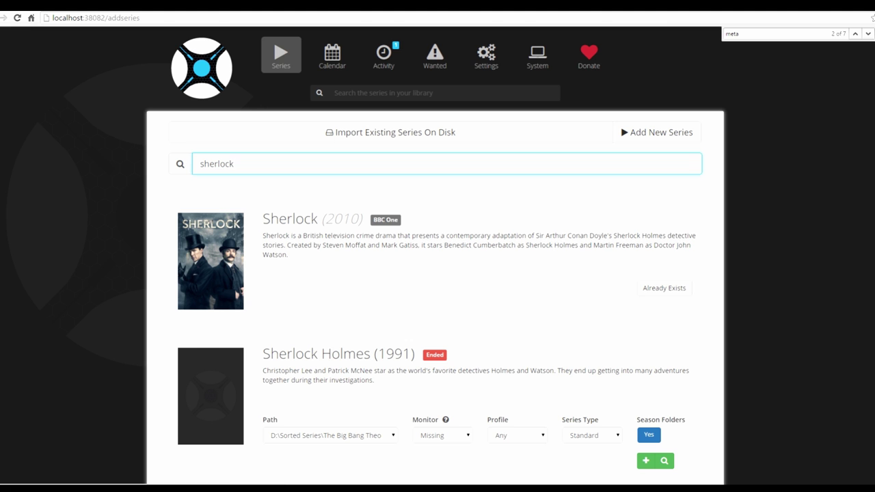
- Start adding a series again from the series library and search for "limitless"
left_click(281, 54)
left_click(196, 132)
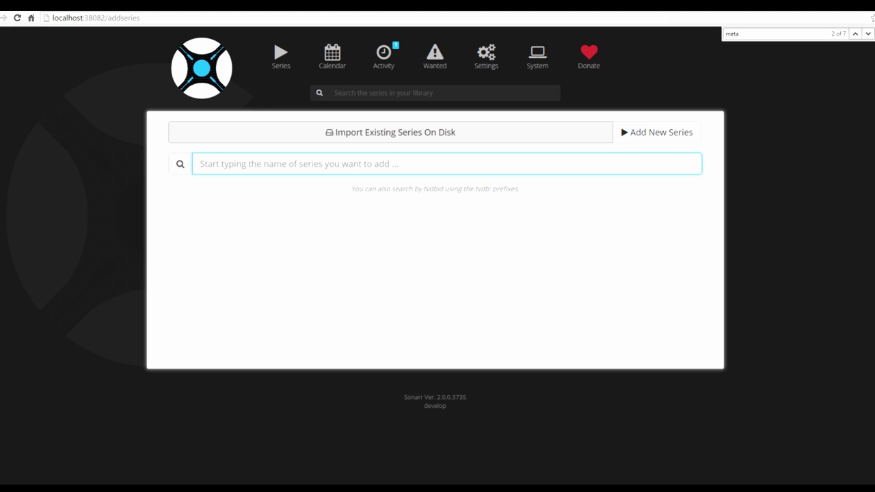
type("limit")
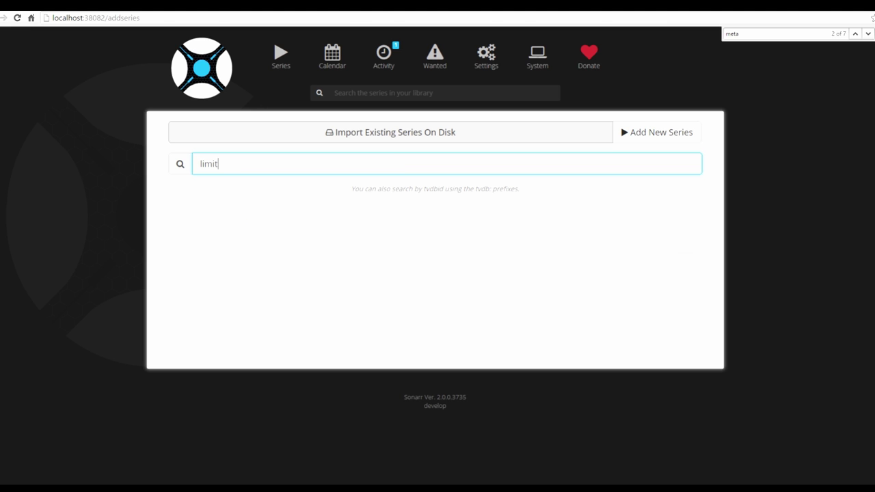
type("less")
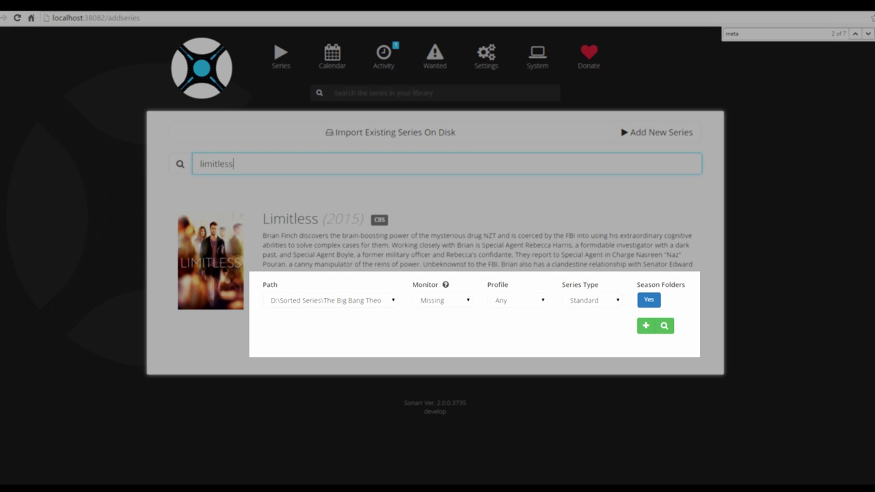
- Set the path for Limitless (2015) to D:\Sorted Series\
left_click(331, 300)
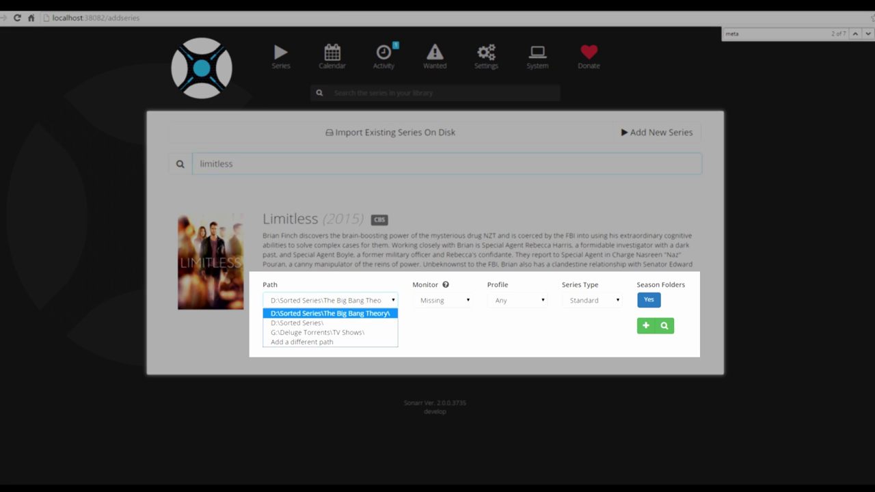
key("Down")
key("Return")
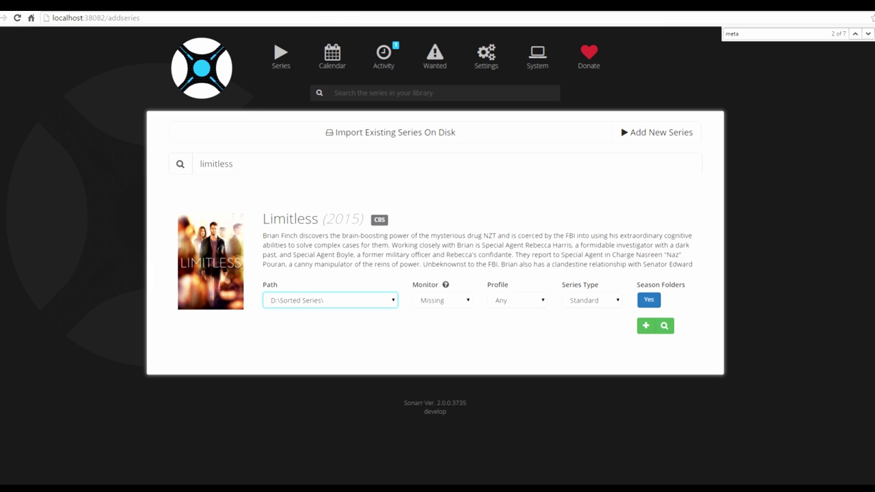
- Set the quality profile for Limitless (2015) to HD - All
left_click(517, 301)
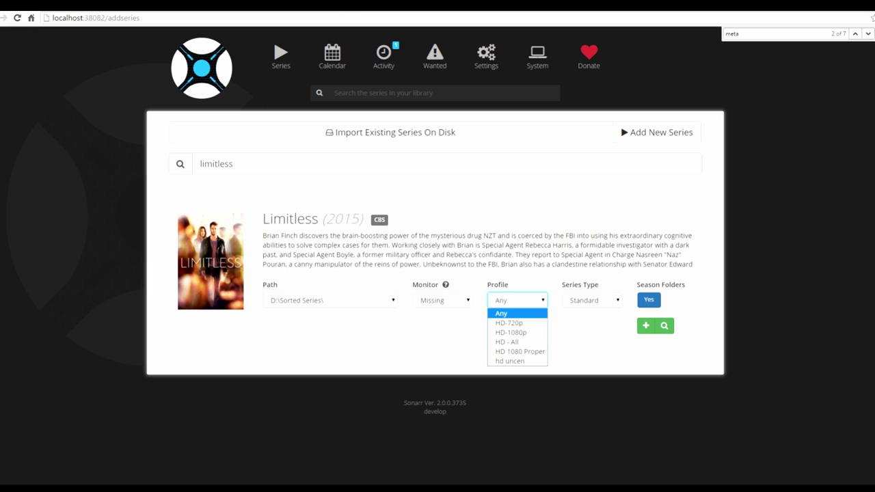
key("Down")
key("Return")
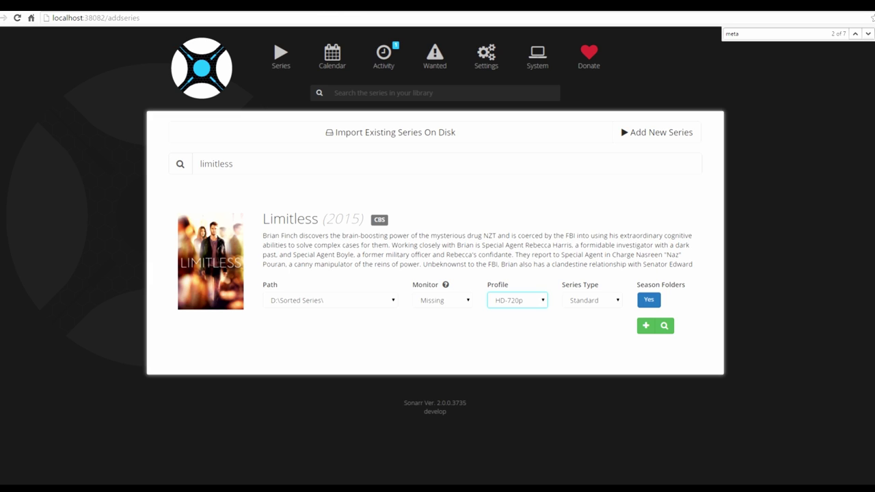
key("alt+Down")
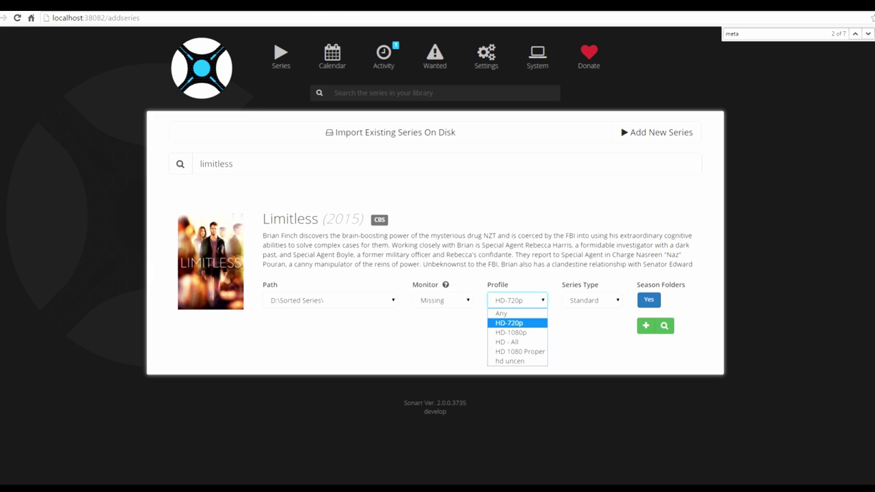
key("Down")
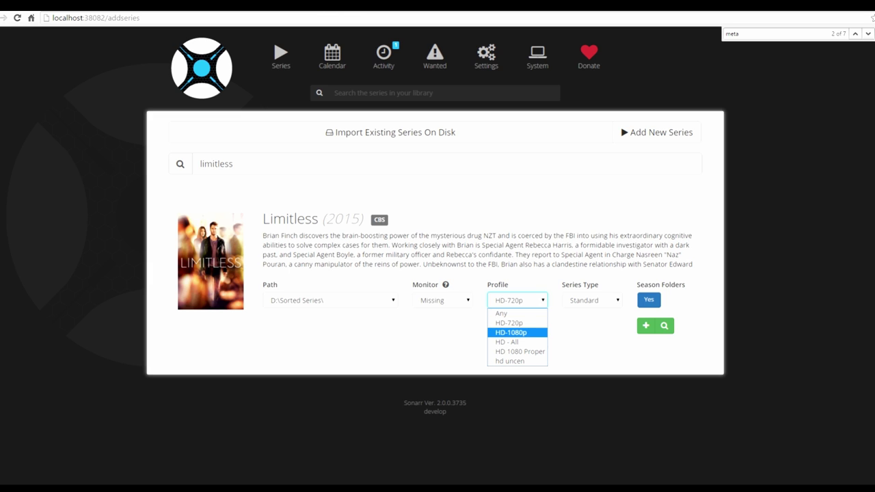
key("Down")
key("Return")
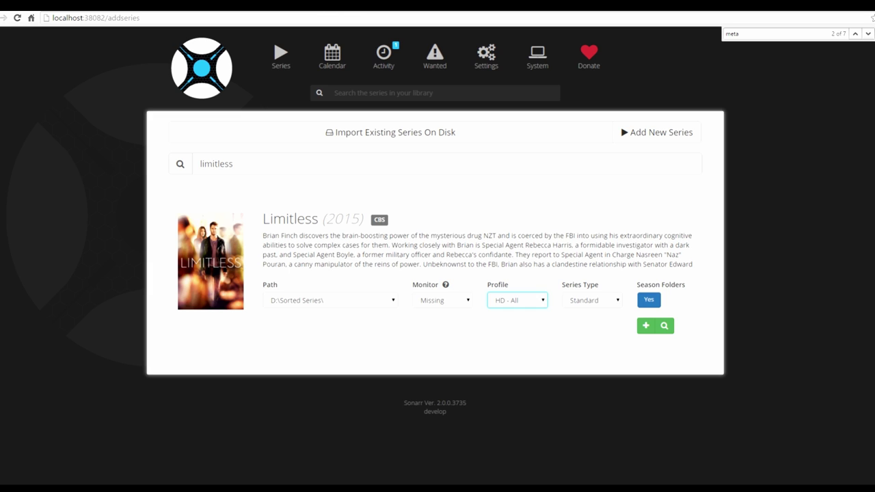
- Look over the series type options, keep Standard, and add Limitless (2015) to the library
left_click(592, 300)
left_click(592, 300)
left_click(592, 300)
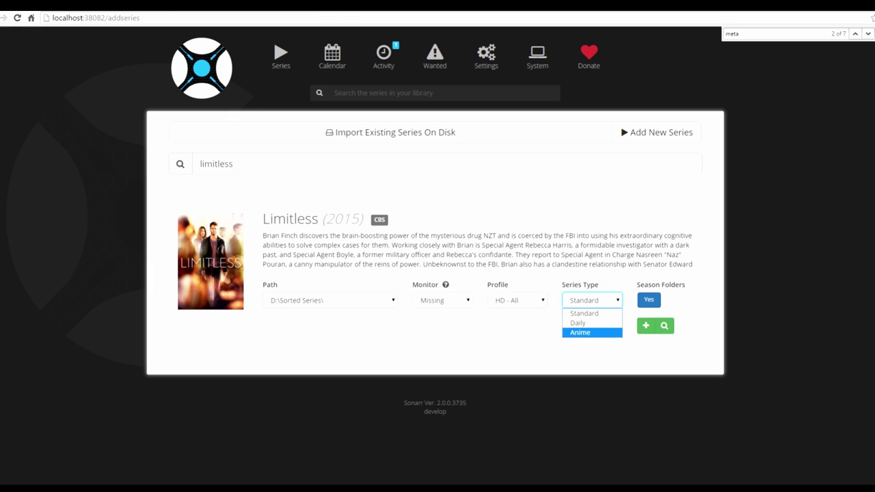
key("Return")
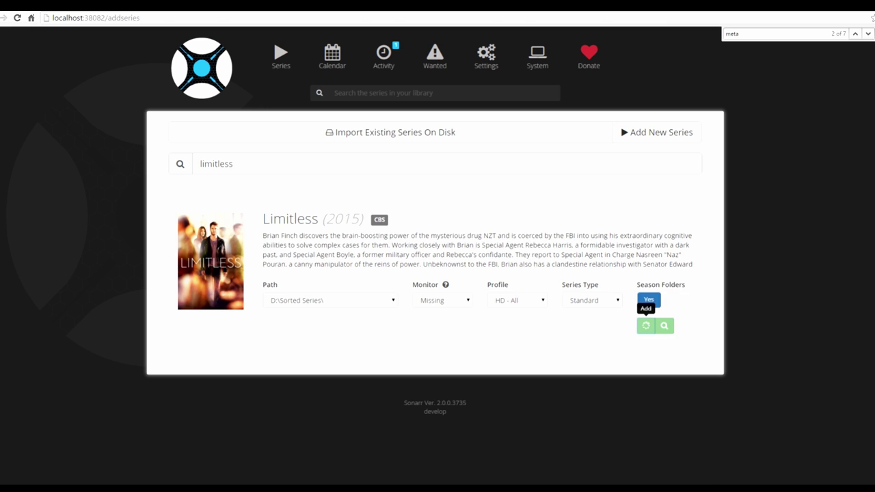
left_click(646, 326)
- Open the newly added Limitless series page and review its details and seasons
left_click(767, 471)
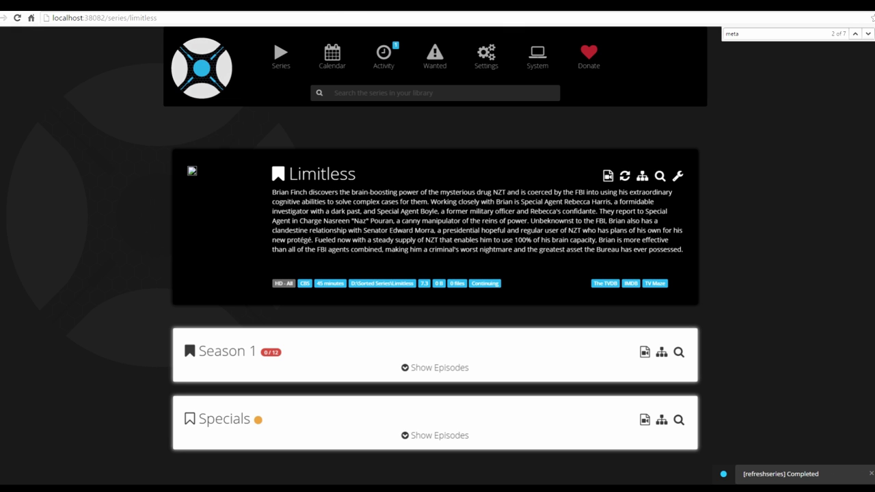
scroll(438, 246, "down", 2)
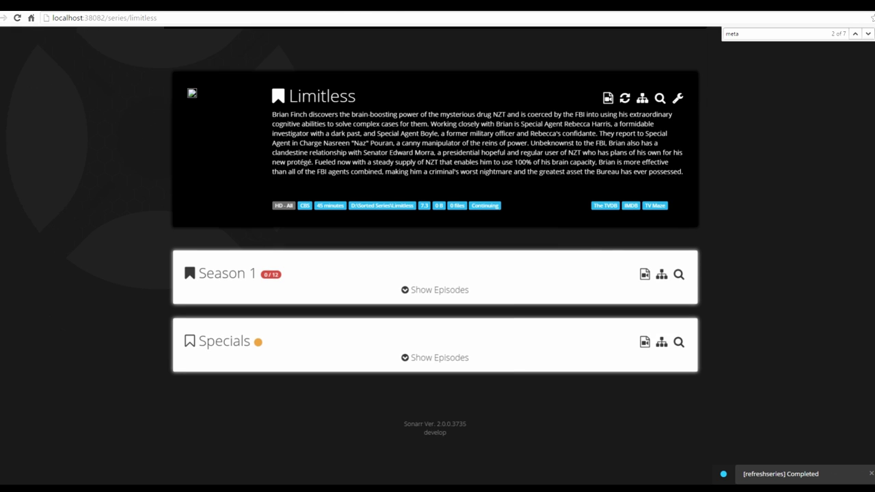
scroll(437, 247, "up", 2)
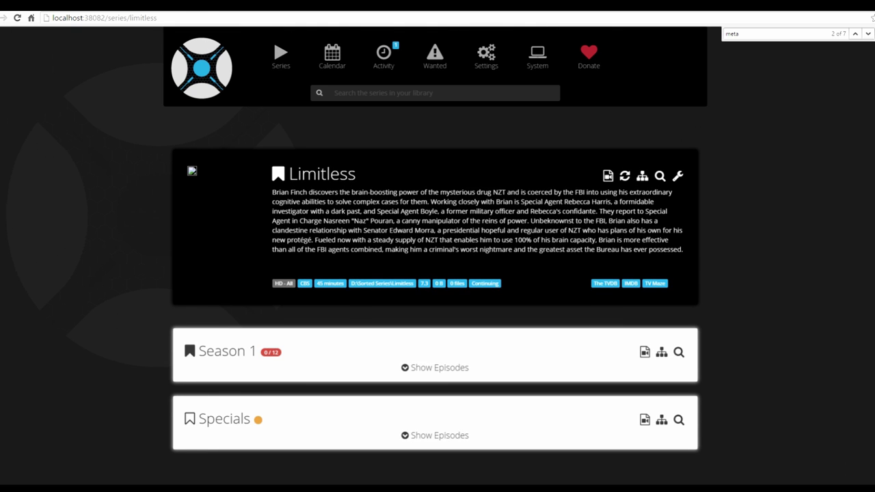
- Expand the Specials and Season 1 episode lists of Limitless and look through the episodes
left_click(435, 436)
scroll(435, 341, "down", 2)
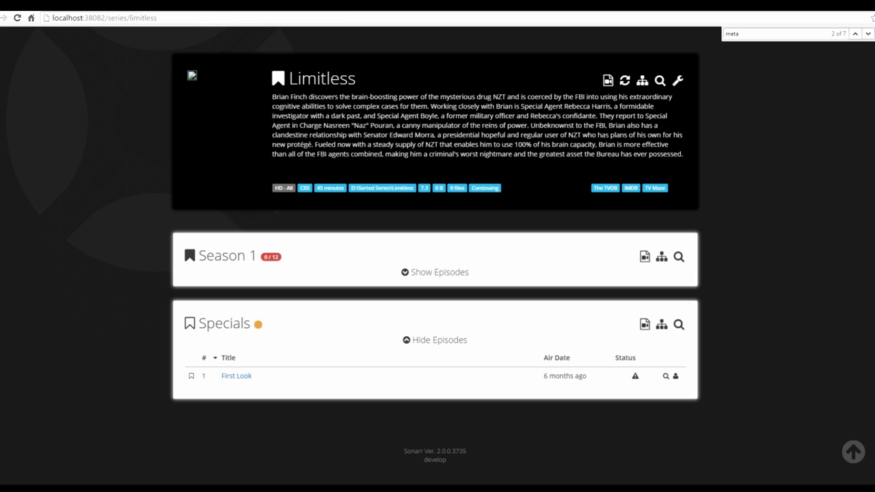
scroll(437, 246, "up", 1)
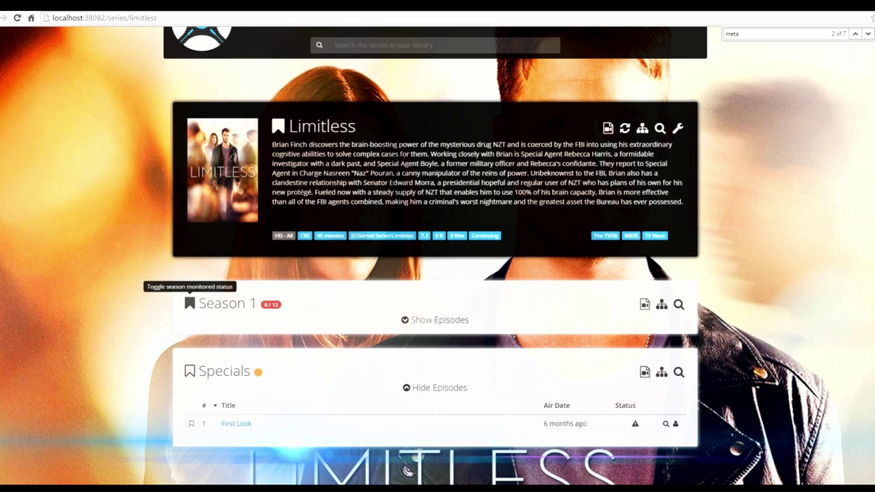
left_click(435, 320)
scroll(243, 331, "down", 2)
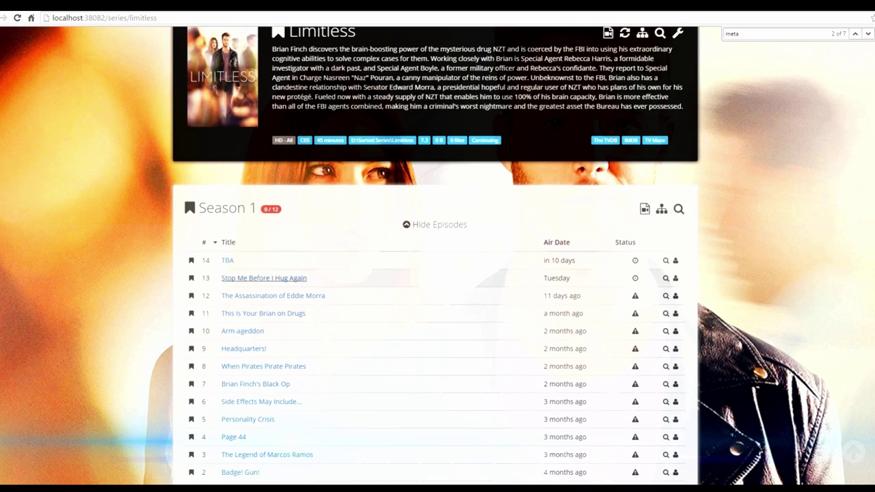
scroll(263, 279, "down", 2)
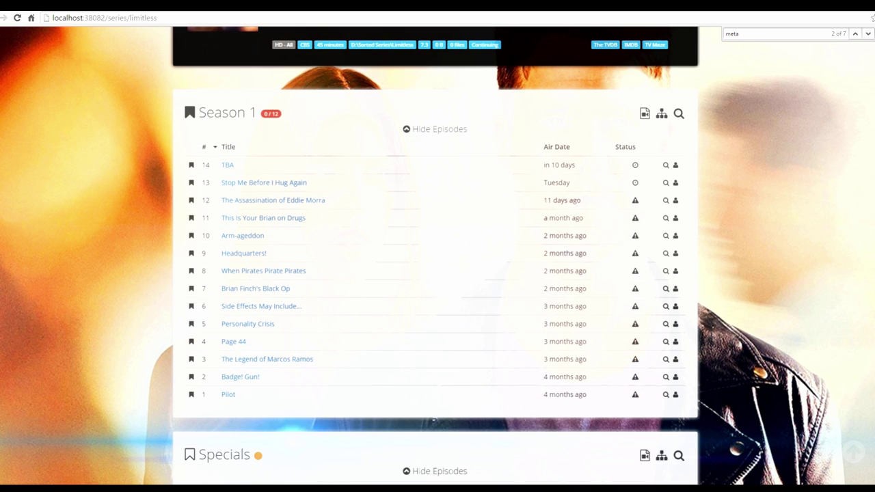
- Turn off monitoring for Season 1 of Limitless, and switch monitoring of episode 7, Brian Finch's Black Op, on and back off
left_click(189, 112)
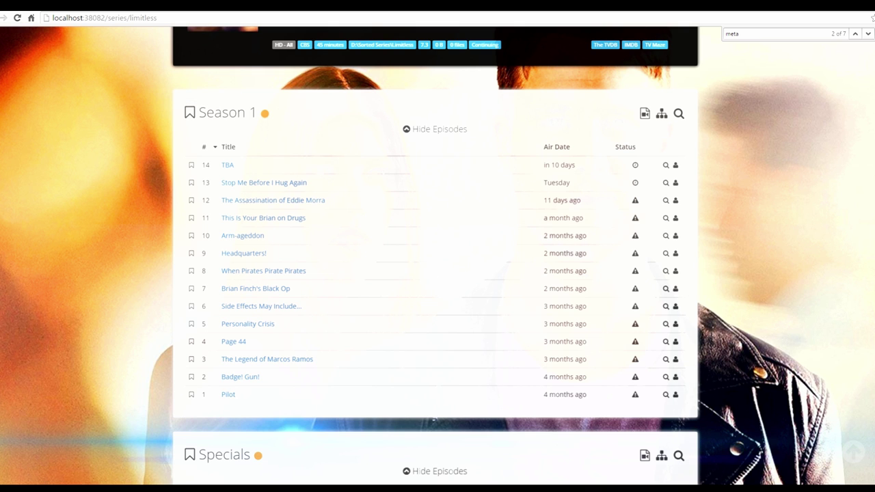
left_click(193, 288)
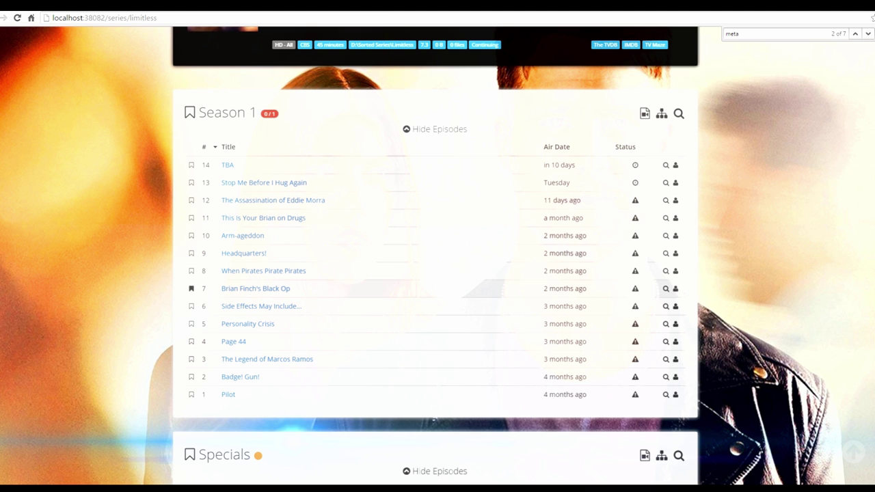
left_click(192, 288)
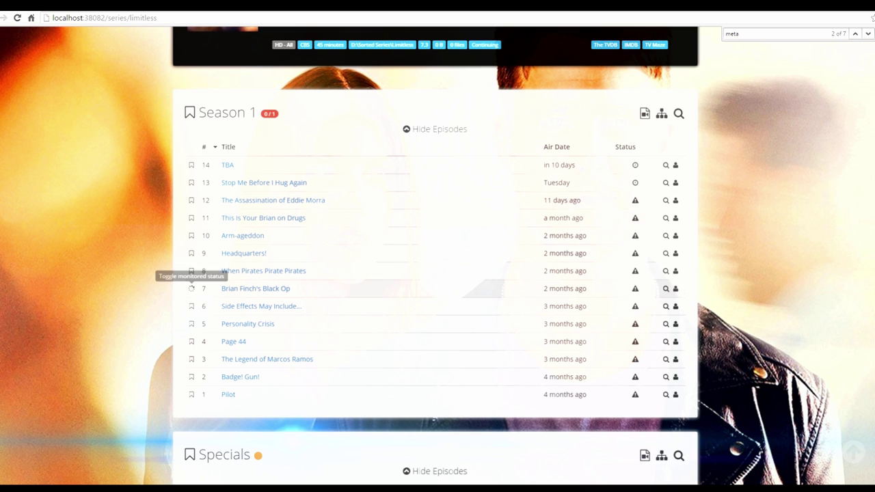
- Review the summary, history and search options of episode 13, Stop Me Before I Hug Again, and close its details
left_click(267, 182)
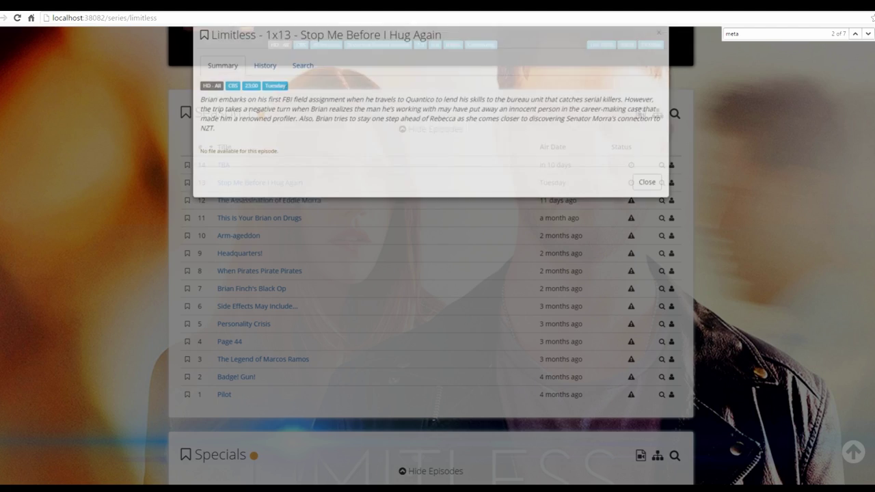
left_click(265, 85)
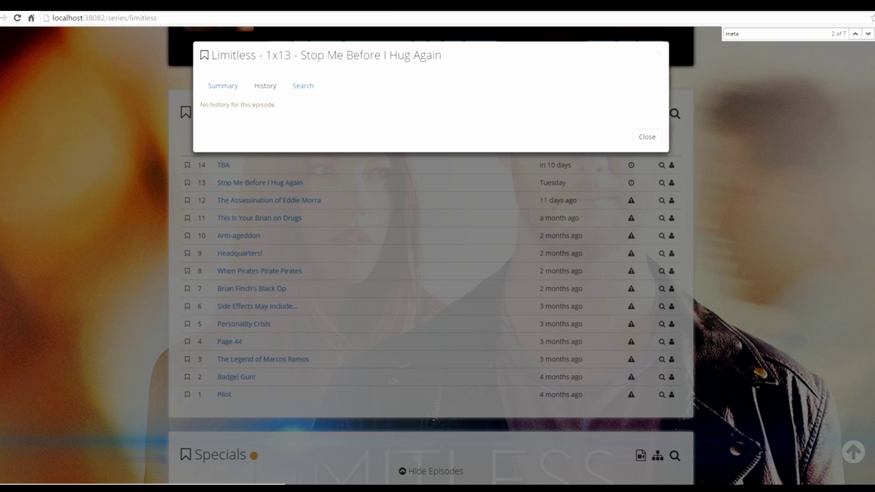
left_click(303, 85)
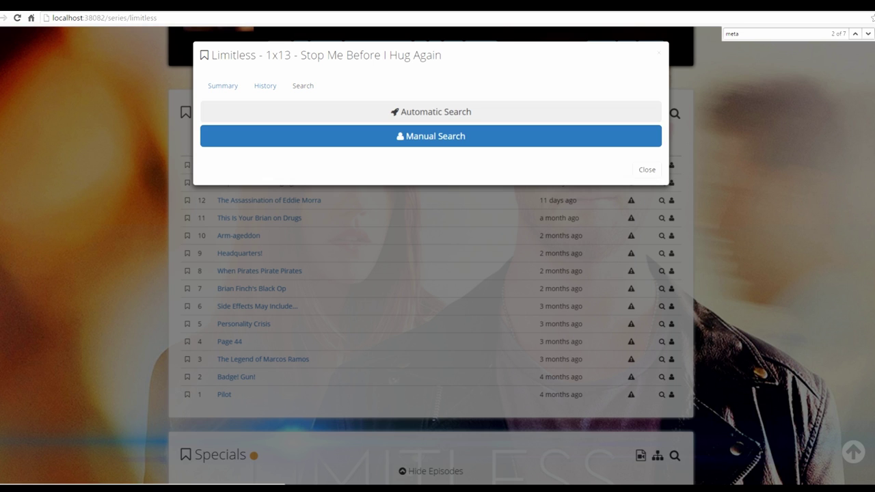
left_click(223, 85)
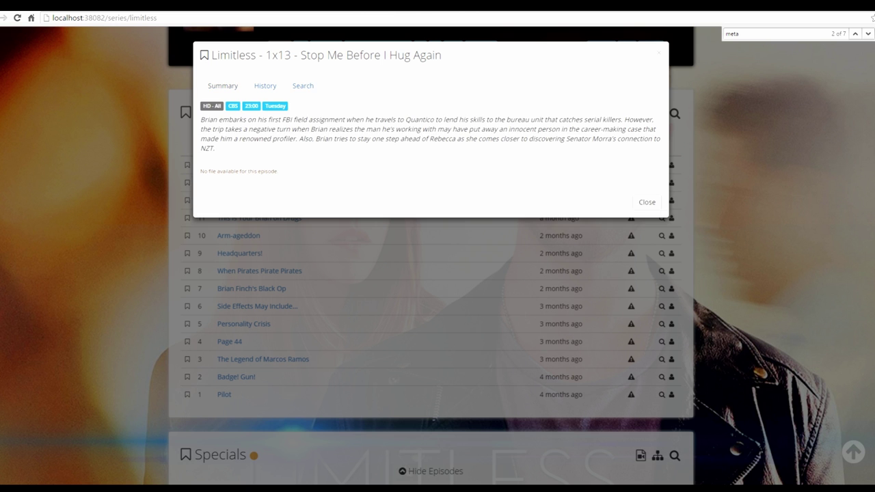
left_click(647, 202)
- Examine the quality and file deletion options for the Limitless episode files, and close the dialog
scroll(631, 200, "up", 3)
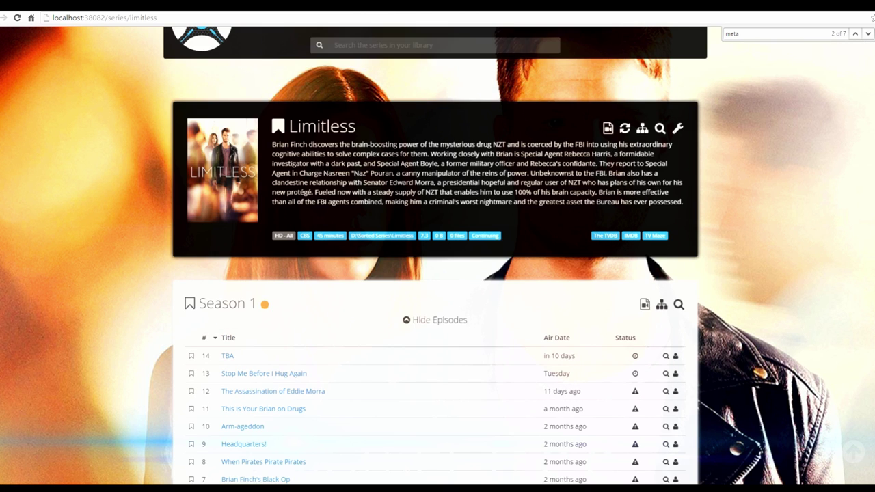
scroll(631, 201, "down", 1)
scroll(438, 253, "up", 1)
scroll(438, 254, "up", 1)
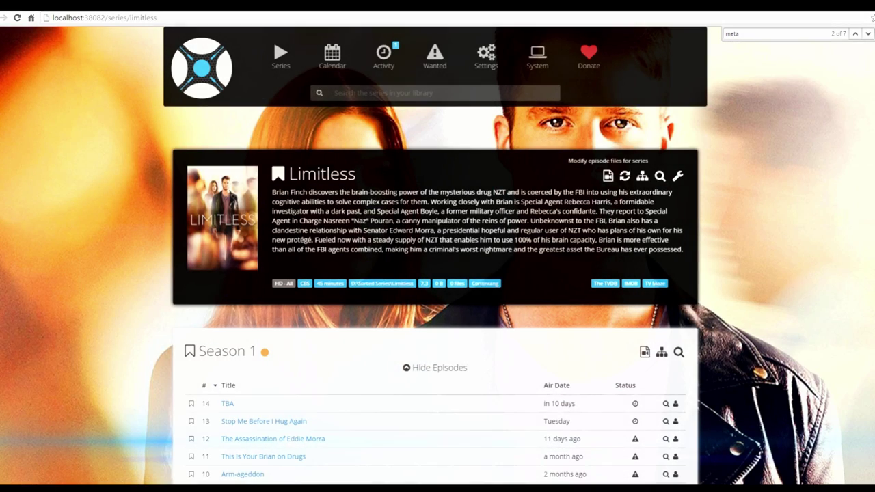
left_click(608, 176)
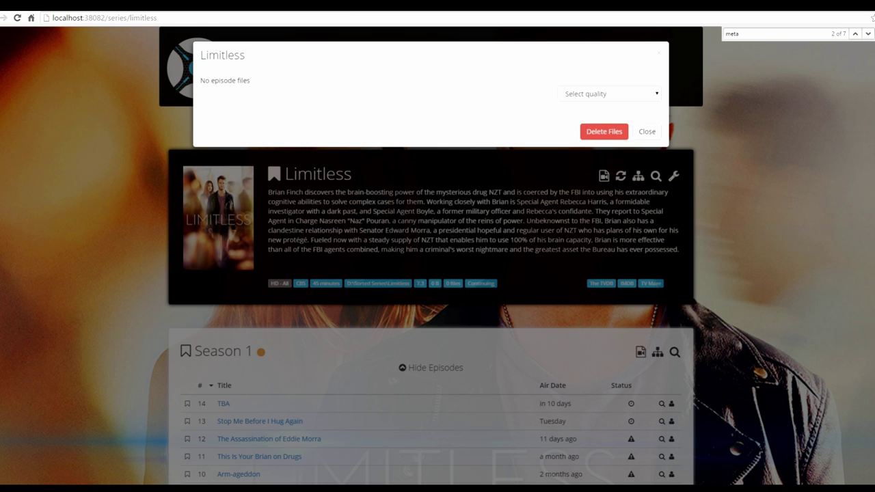
left_click(609, 93)
left_click(605, 131)
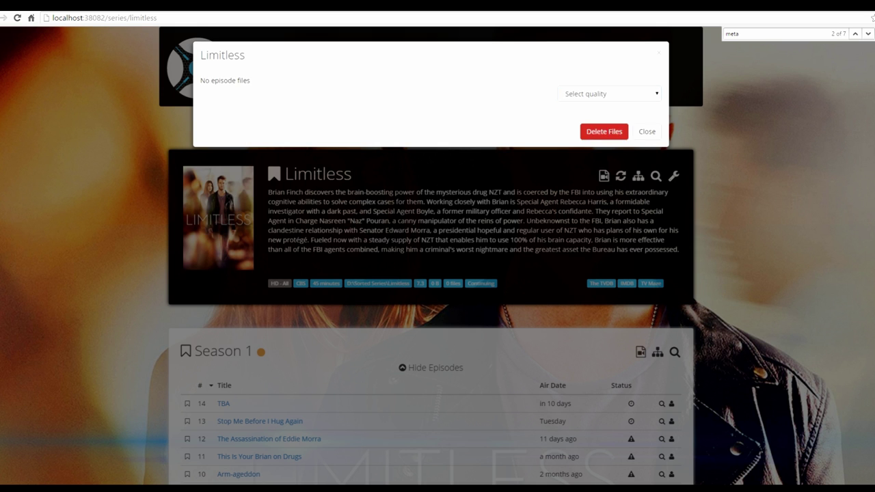
left_click(647, 131)
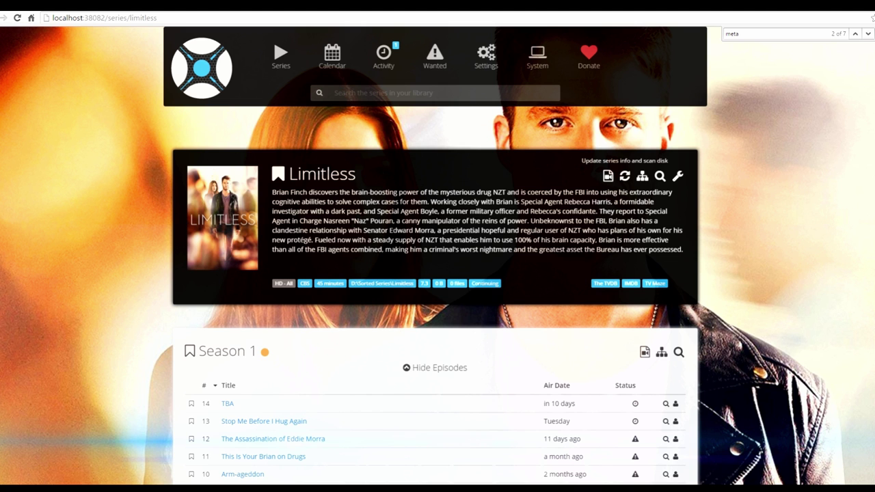
- Preview the file renaming for Limitless and review the series' edit settings without saving anything
left_click(642, 176)
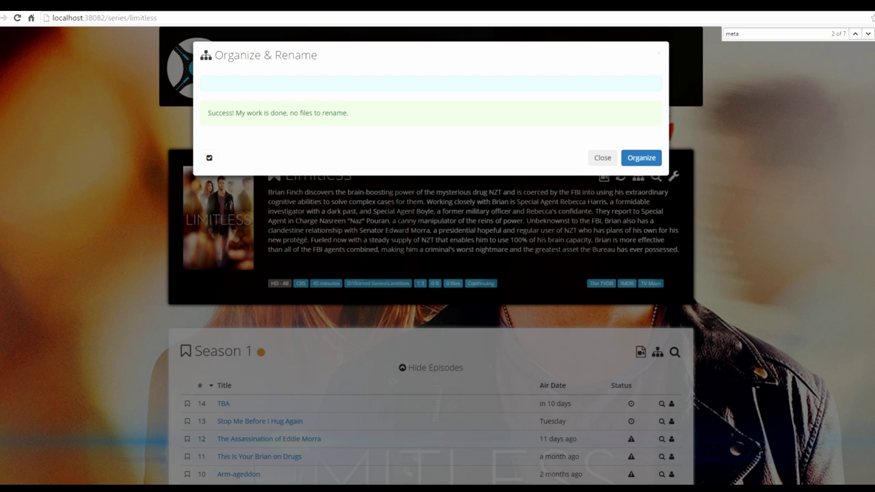
key("Escape")
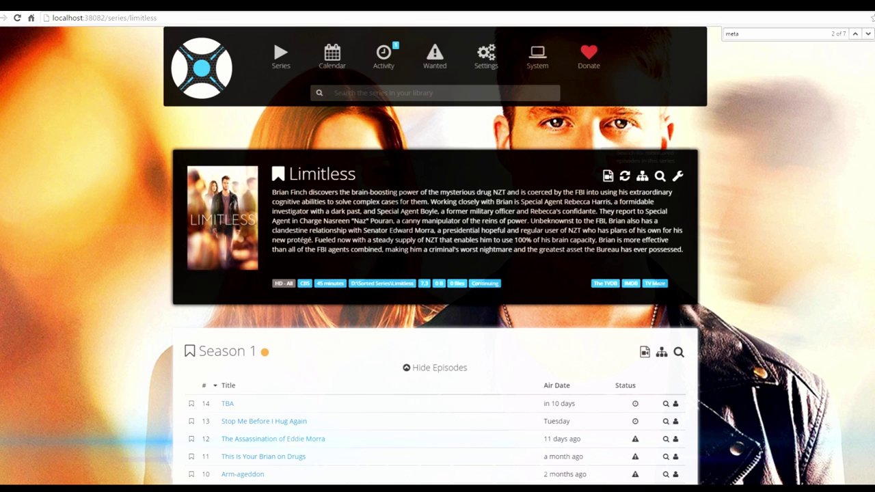
scroll(660, 205, "down", 4)
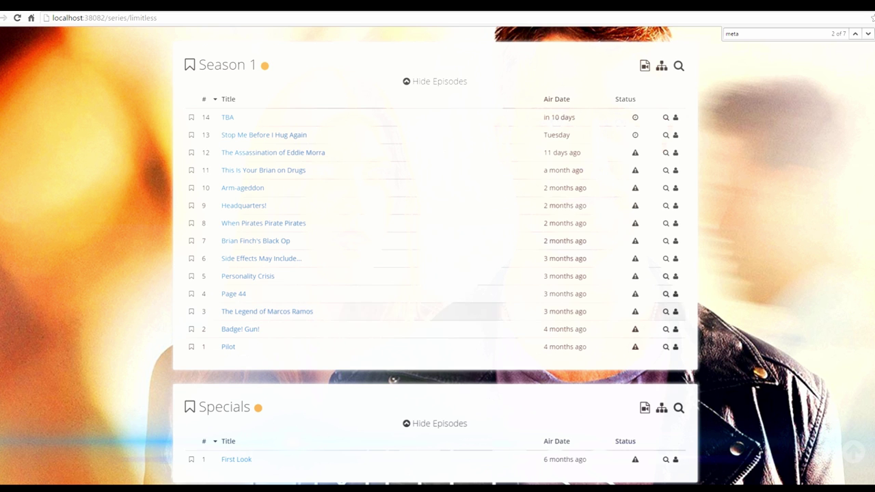
scroll(666, 294, "up", 3)
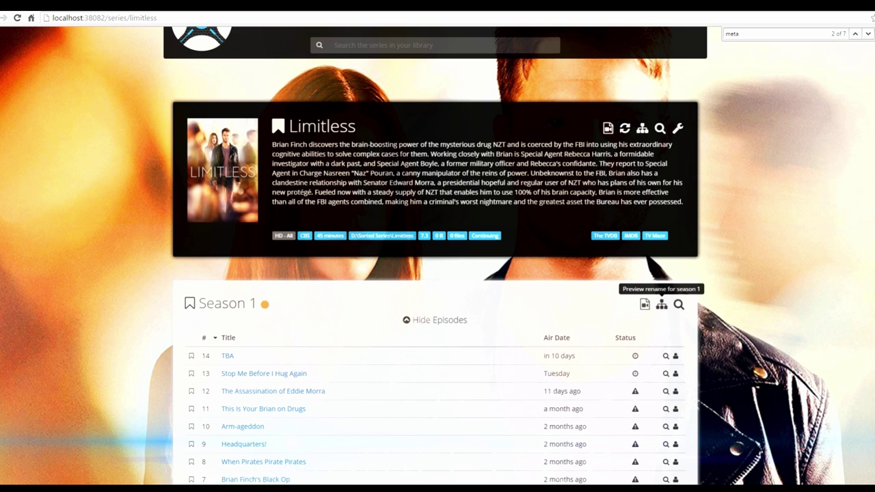
left_click(678, 128)
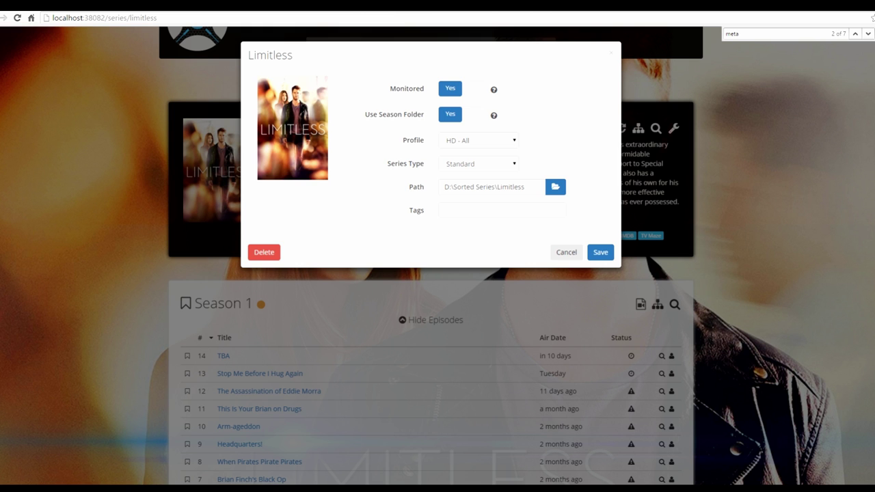
left_click(567, 252)
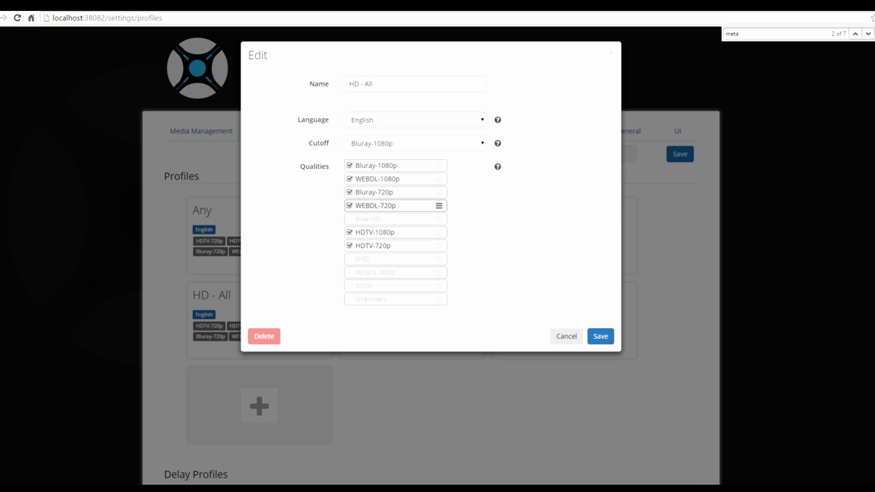
- Close the HD - All profile without saving and reopen the Limitless page from the series library
left_click(566, 336)
left_click(281, 55)
scroll(435, 273, "down", 20)
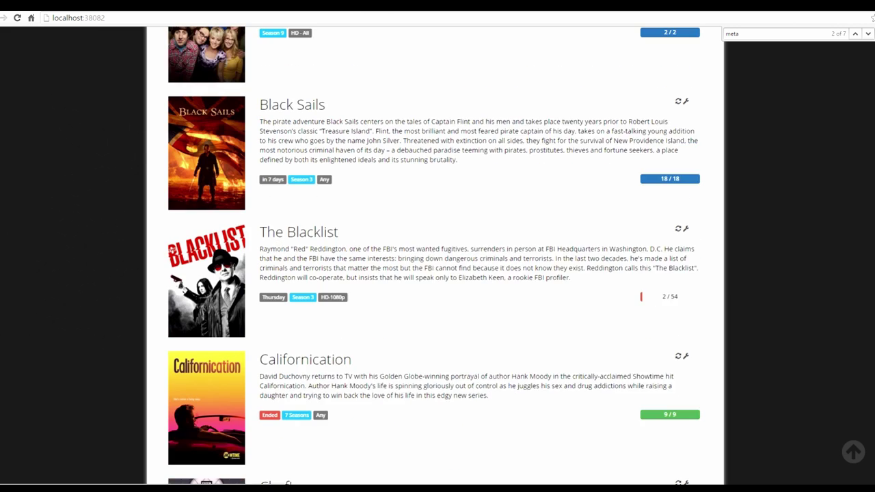
scroll(435, 274, "down", 16)
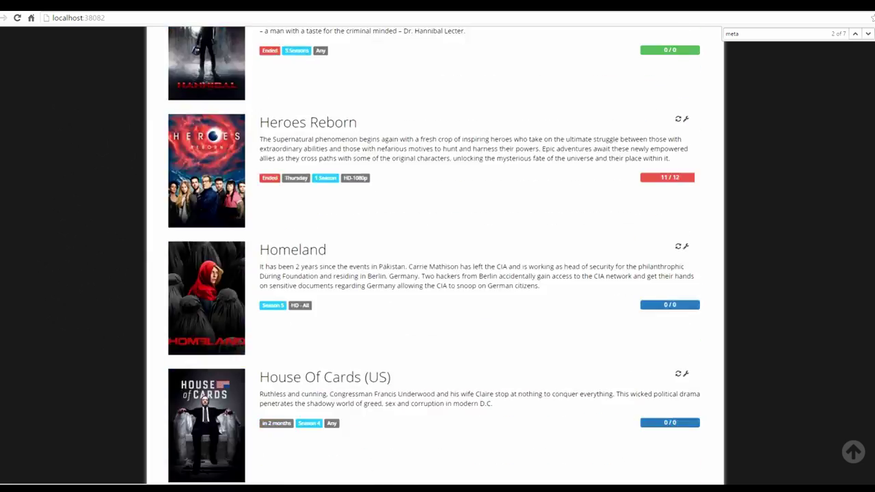
left_click(287, 362)
- Start an automatic search for Season 1 episode 1, Pilot, of Limitless
scroll(435, 205, "down", 5)
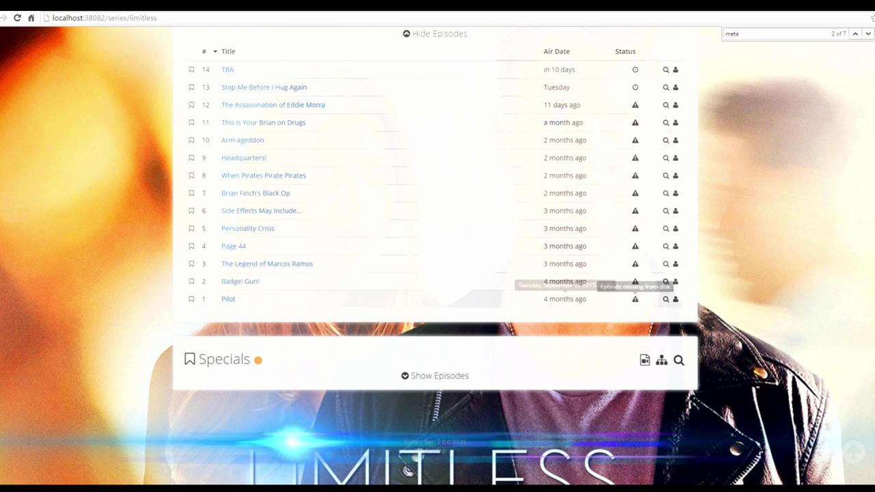
scroll(565, 171, "up", 1)
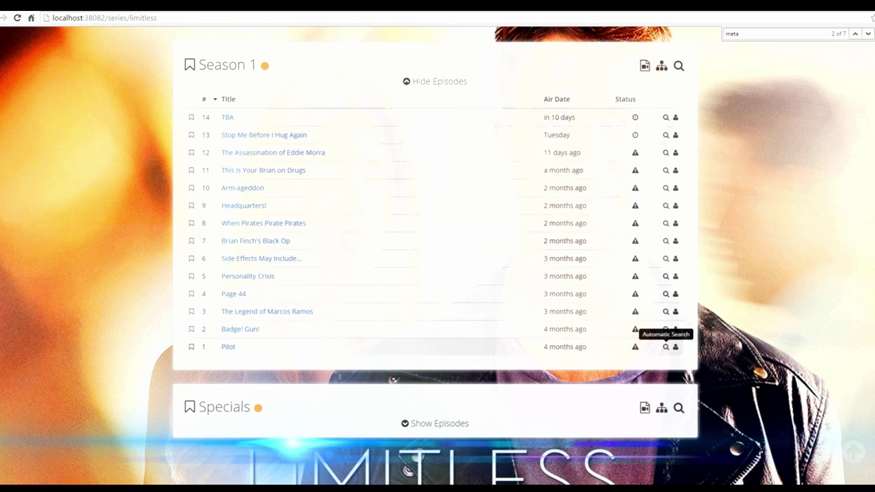
left_click(666, 346)
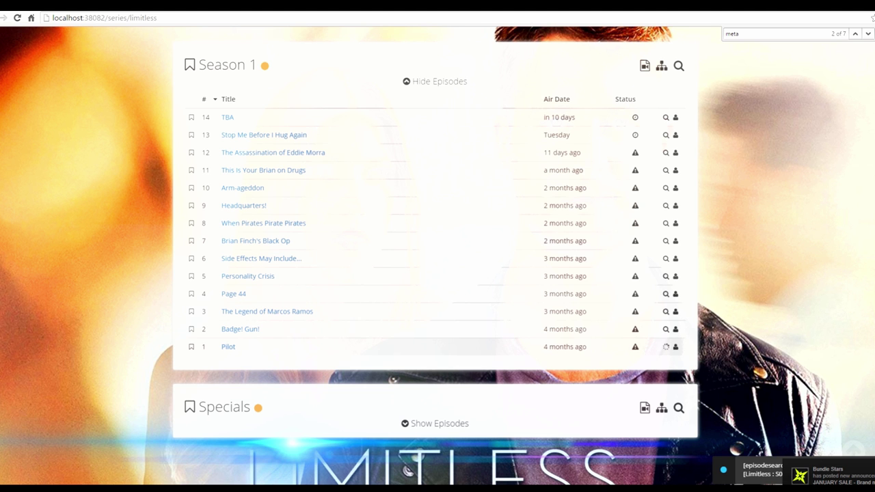
- Run a manual search for the Limitless Pilot episode and read the rejection reasons of several releases
left_click(676, 347)
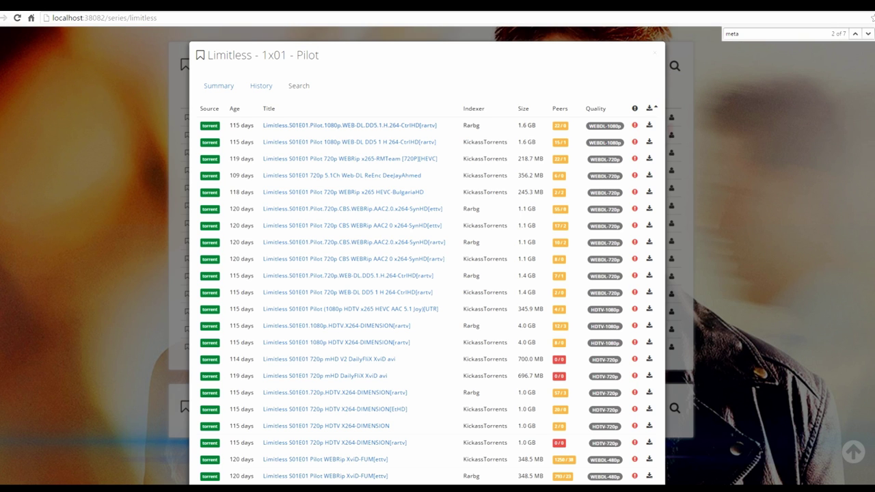
scroll(427, 260, "down", 2)
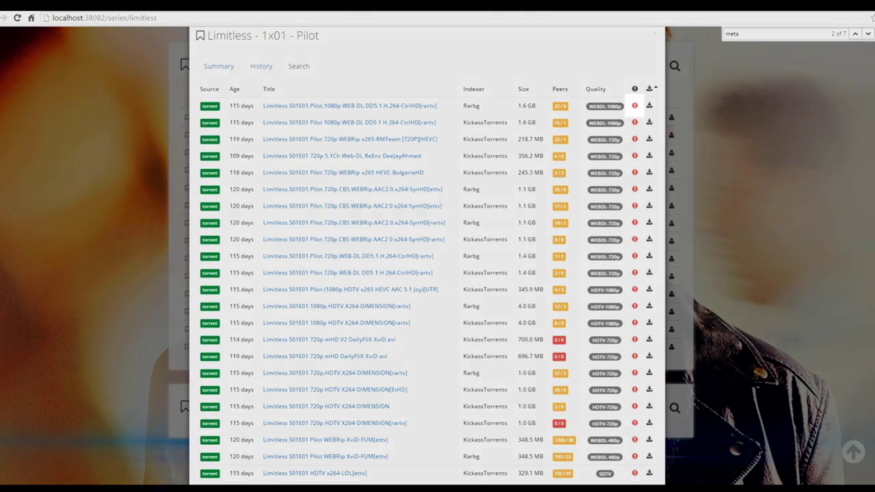
mouse_move(634, 105)
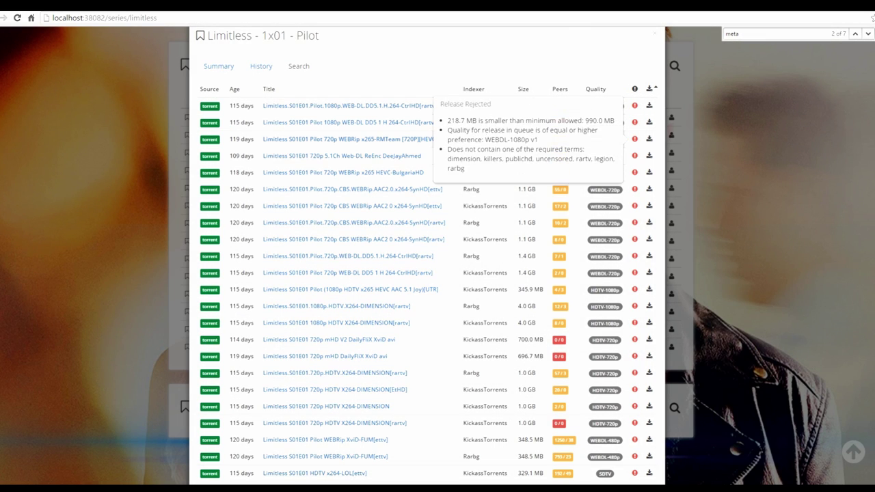
mouse_move(635, 155)
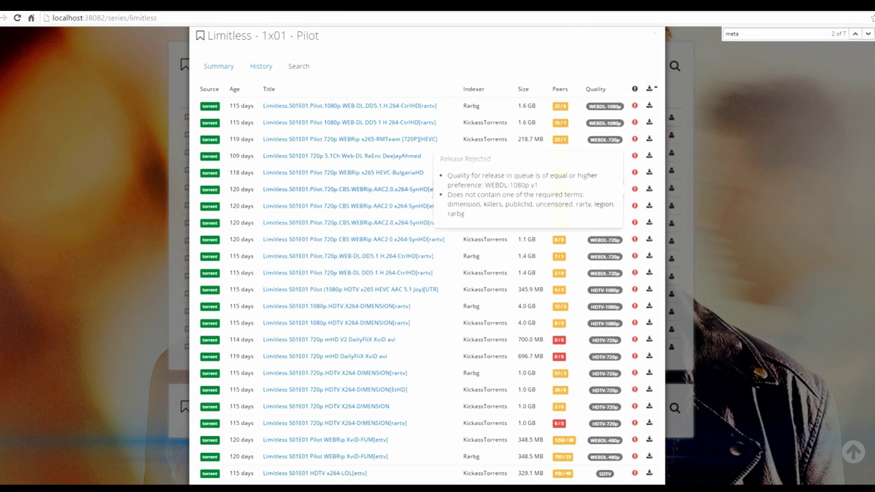
mouse_move(634, 205)
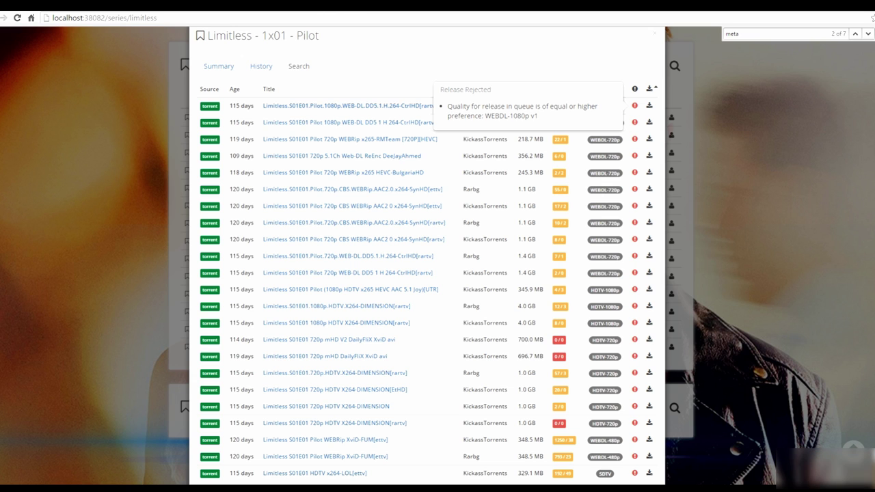
mouse_move(635, 339)
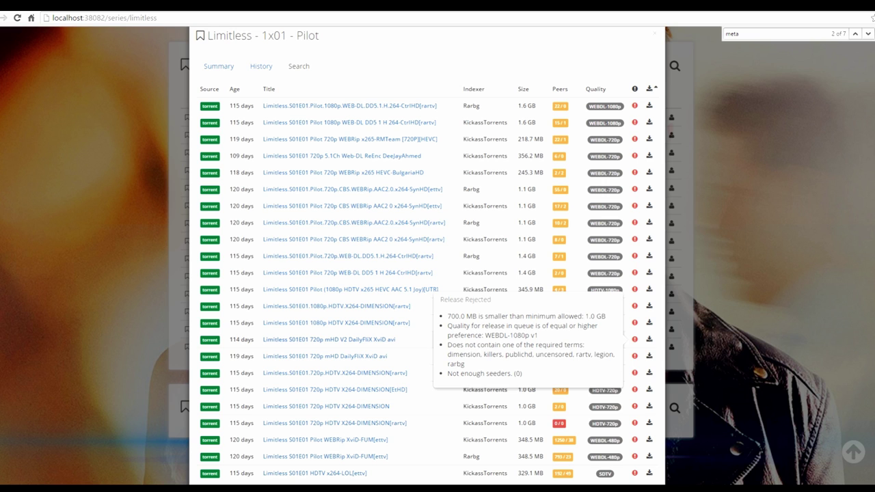
- Sort the Pilot's manual search results by peers in descending order, and re-sort them by quality in descending order
left_click(560, 89)
left_click(560, 89)
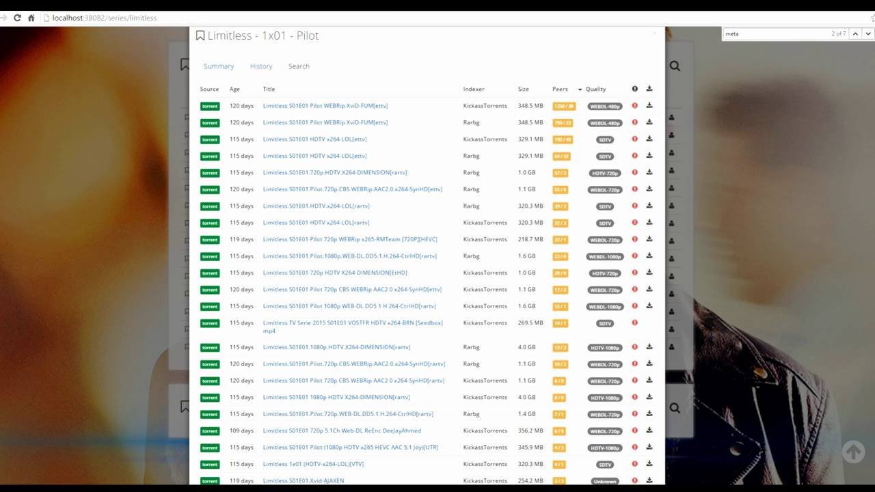
left_click(597, 89)
left_click(597, 89)
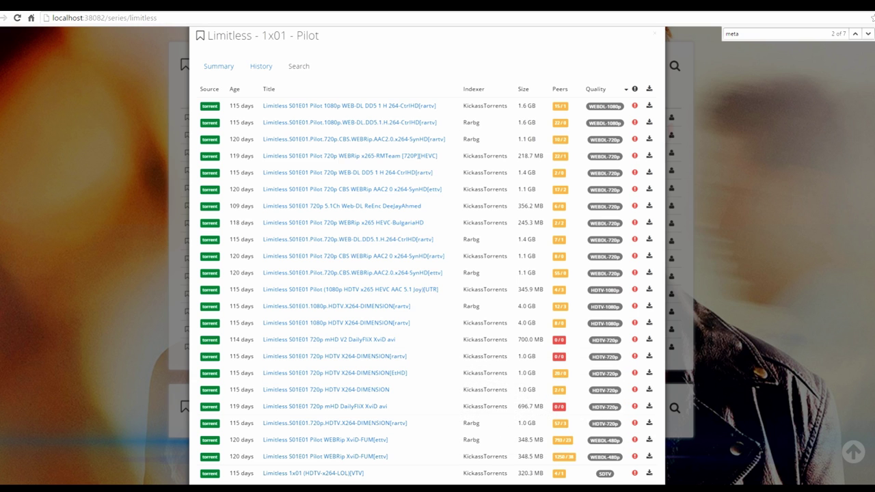
- Sort the Pilot's manual search results by peers in descending order and close the results
left_click(560, 89)
left_click(560, 89)
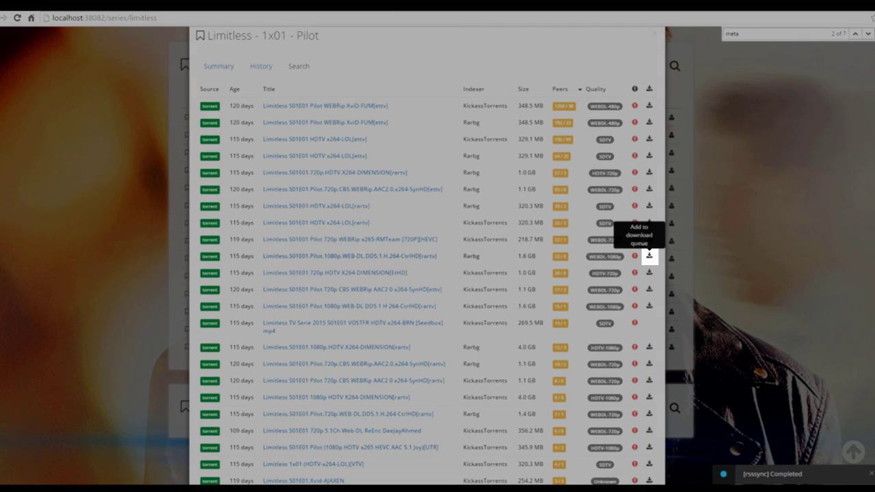
key("Escape")
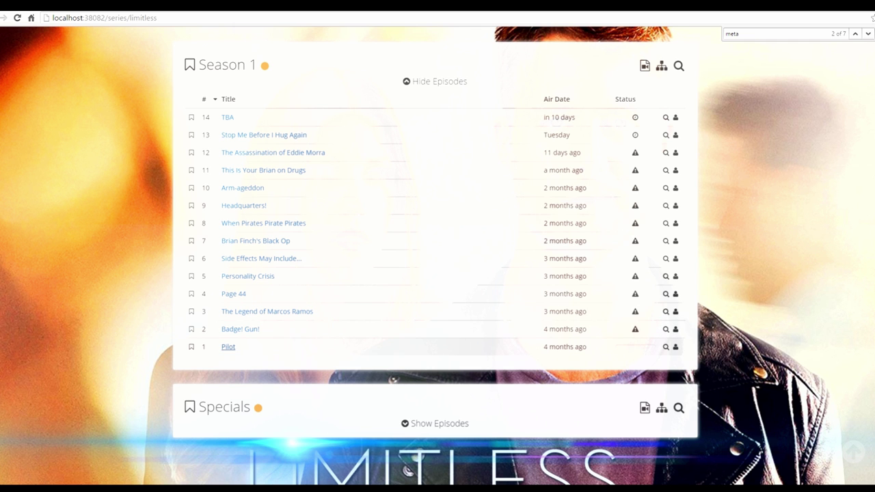
- Check the Limitless Pilot's download history and the grabbed release's details, and close the episode window
left_click(228, 346)
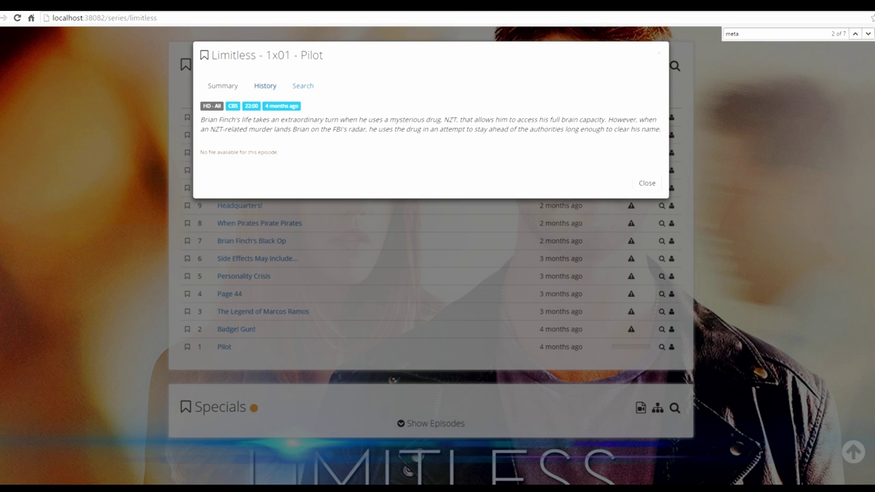
left_click(265, 86)
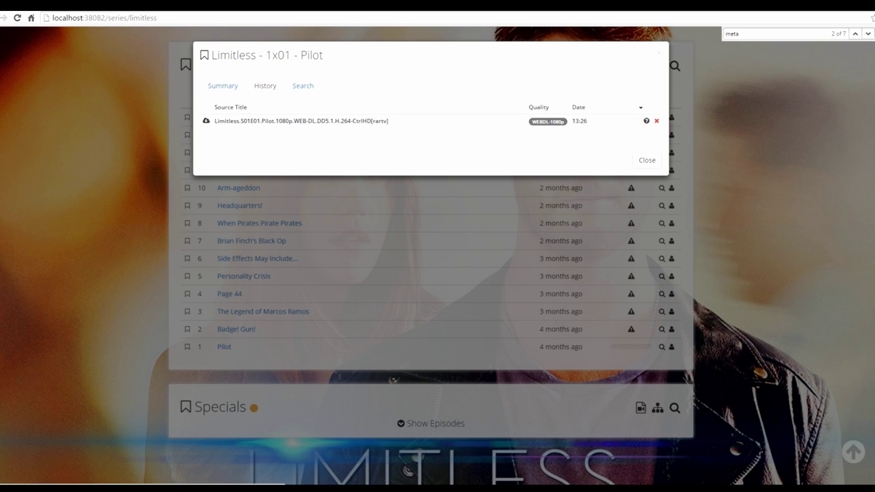
mouse_move(646, 120)
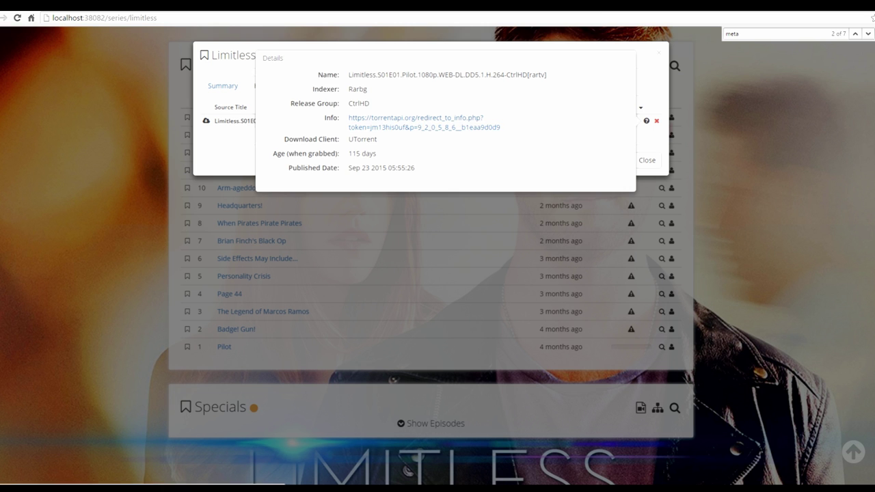
left_click(303, 86)
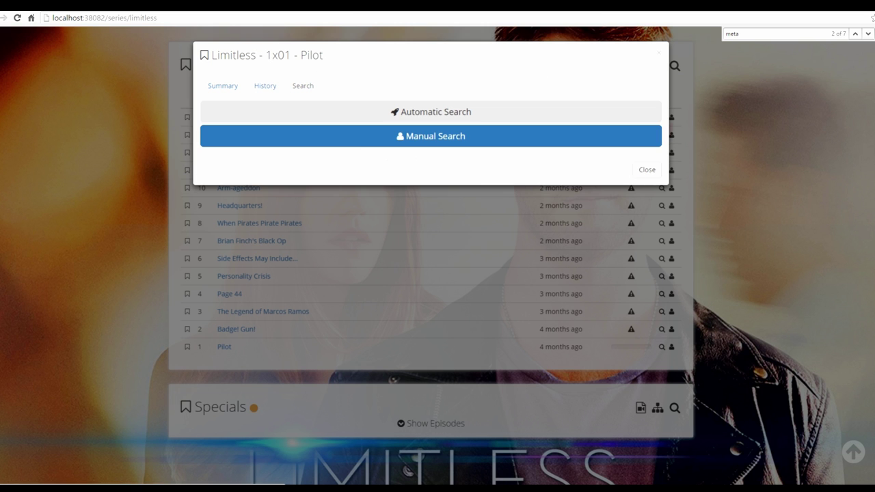
left_click(647, 170)
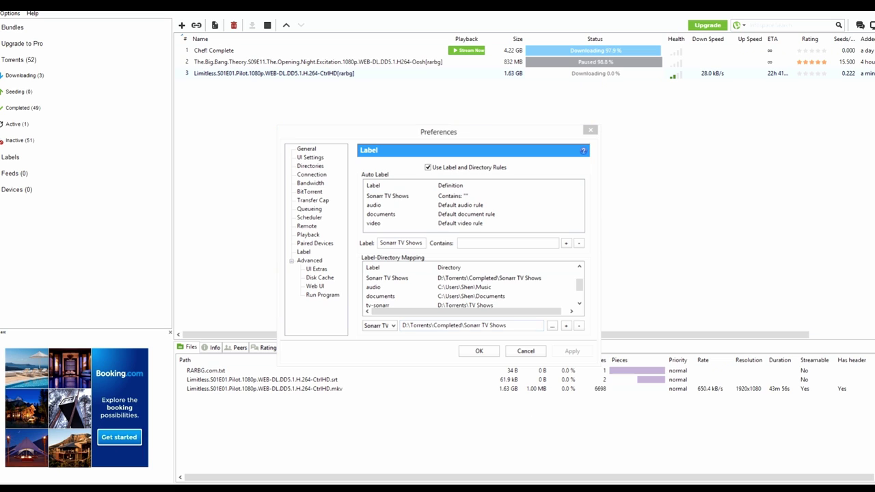
- In µTorrent, accept the Label preferences and look up the label options for the Limitless Pilot torrent
key("Return")
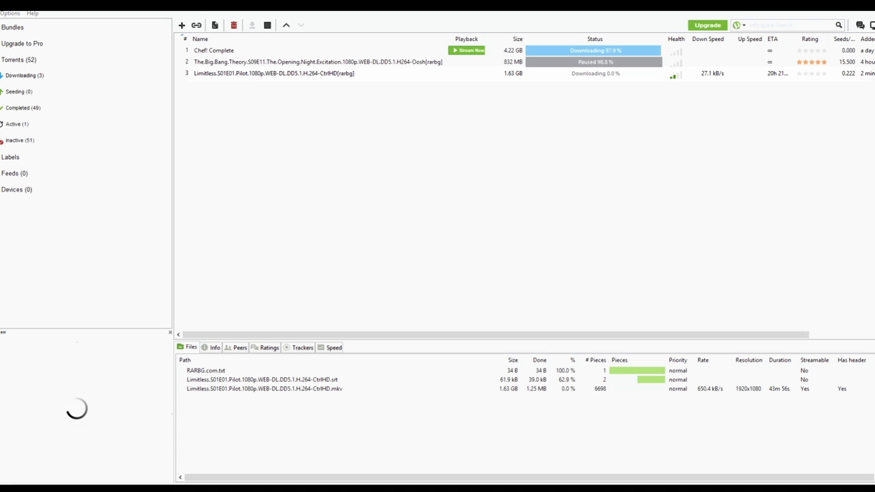
right_click(290, 74)
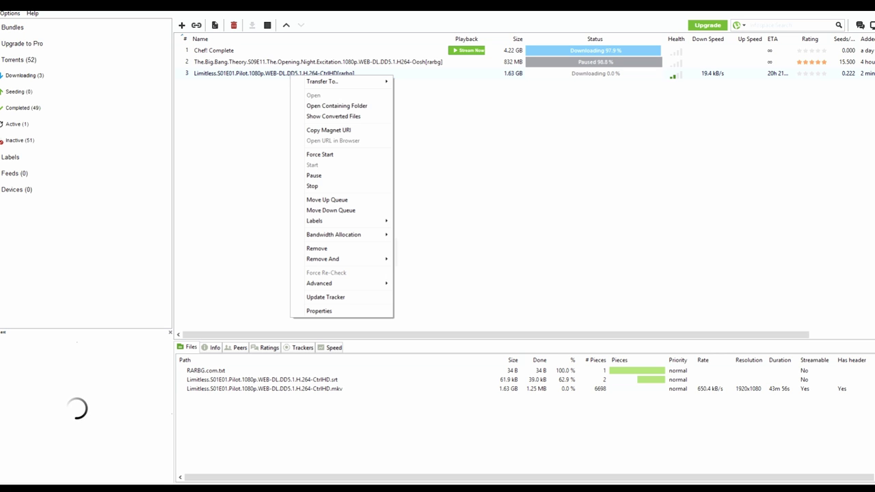
mouse_move(342, 220)
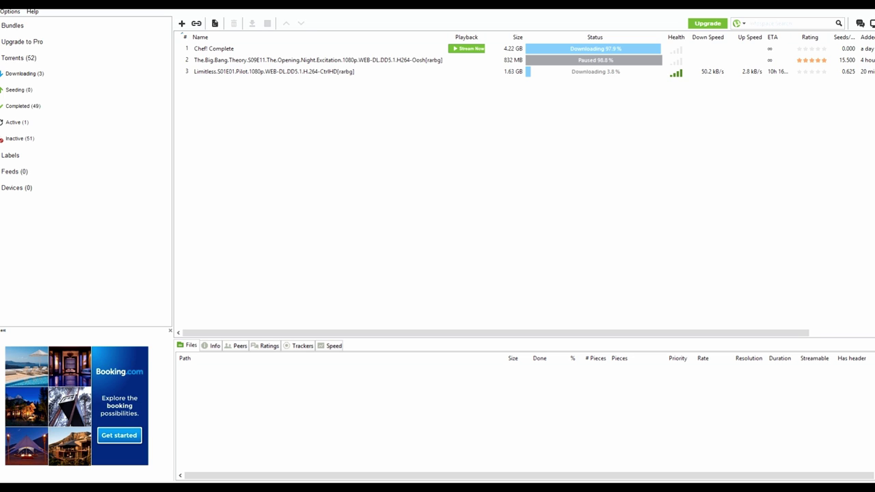
- Select The Big Bang Theory S09E11 torrent and arrange the Incomplete, Sonarr TV Shows and Season 09 folder windows side by side
left_click(318, 59)
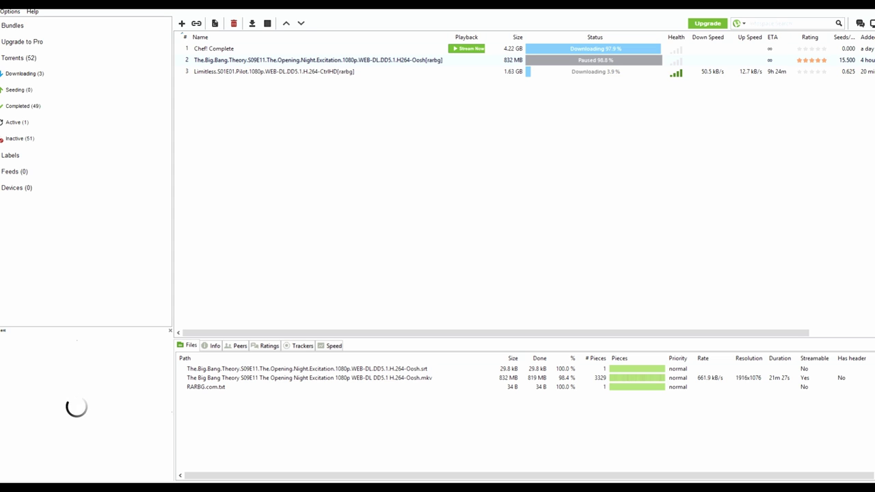
left_click_drag(137, 74, 177, 11)
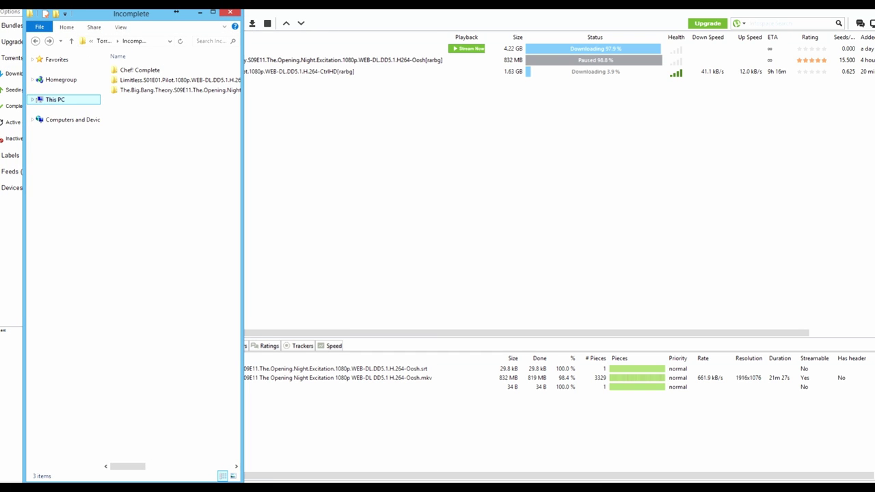
left_click_drag(697, 11, 380, 11)
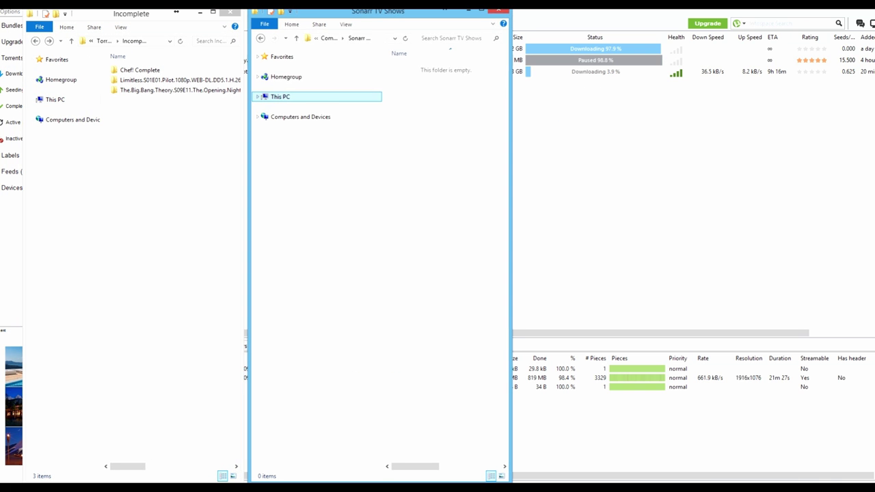
left_click_drag(444, 9, 446, 12)
left_click_drag(874, 14, 595, 15)
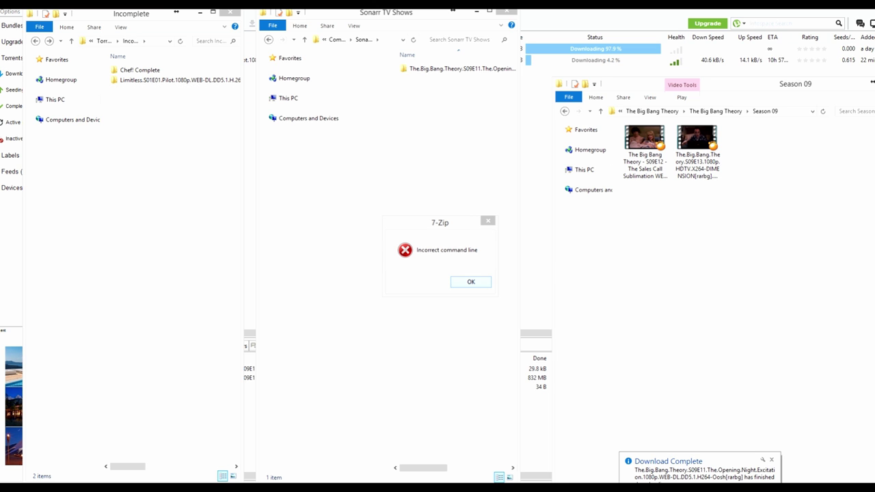
- Dismiss the 7-Zip error and check the Season 9 episode statuses on The Big Bang Theory page in Sonarr
key("Return")
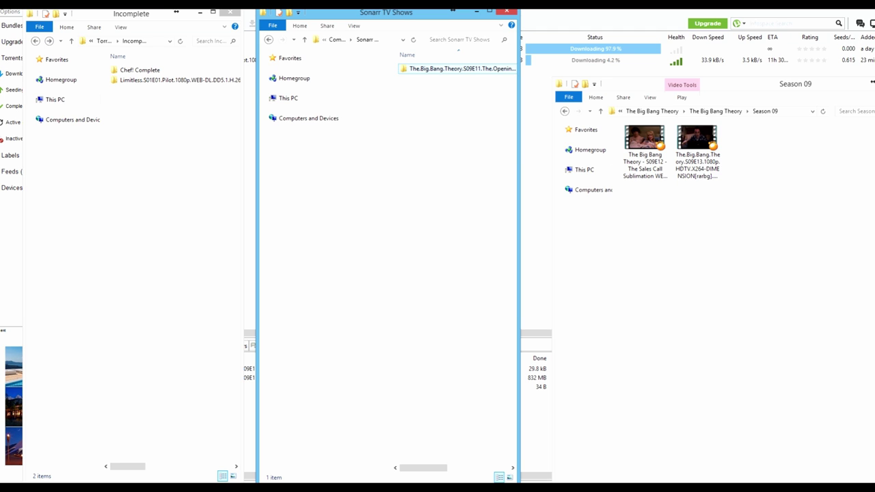
key("alt+Tab")
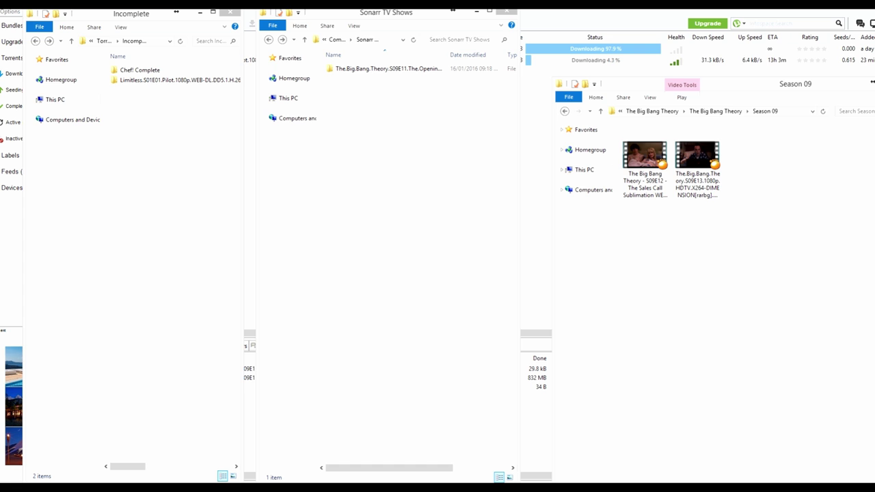
mouse_move(48, 446)
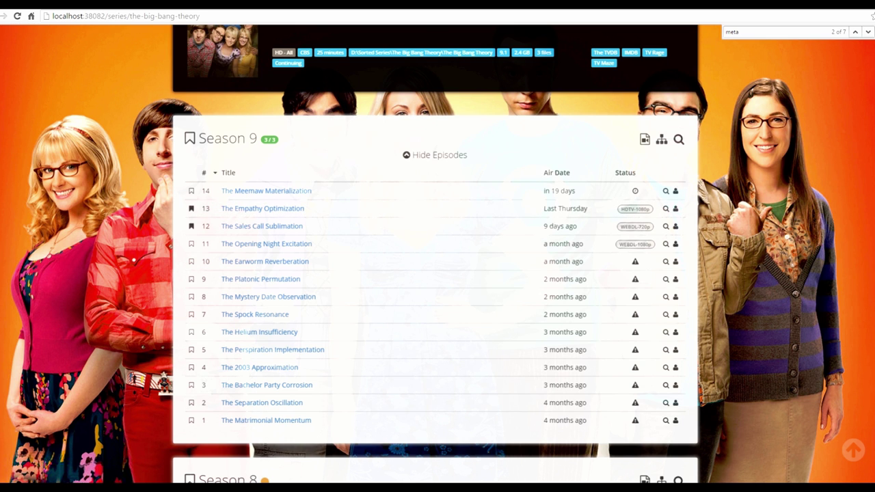
mouse_move(635, 227)
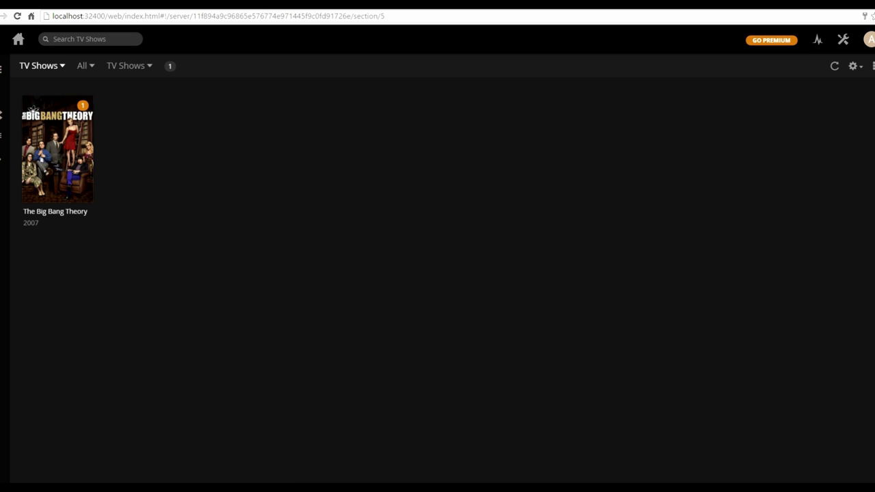
- In Plex, mark The Big Bang Theory Season 9 episode The Opening Night Excitation as watched
left_click(83, 191)
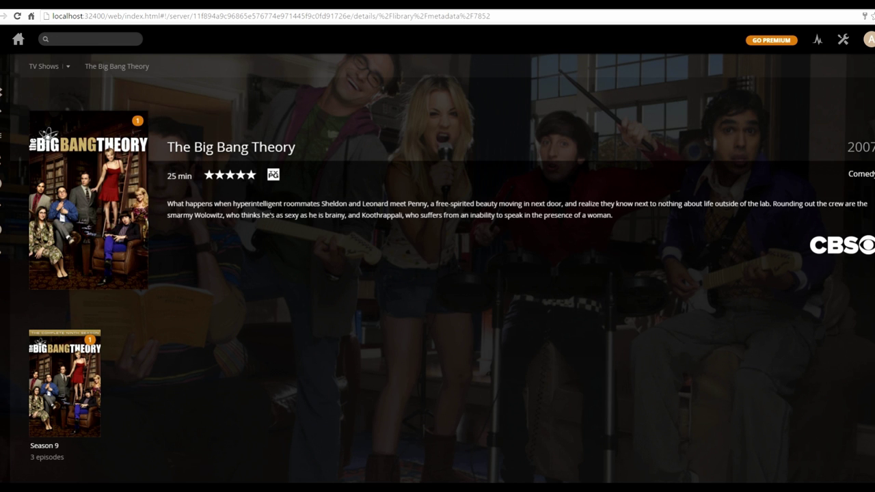
left_click(65, 369)
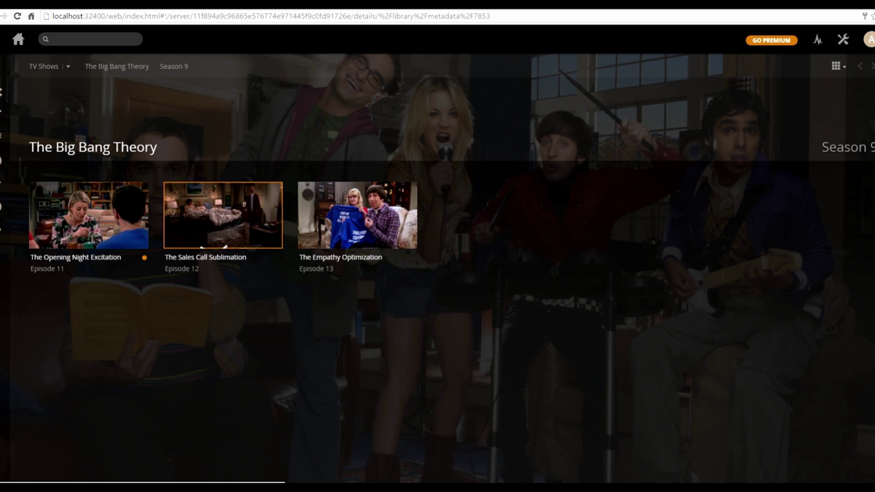
left_click(108, 235)
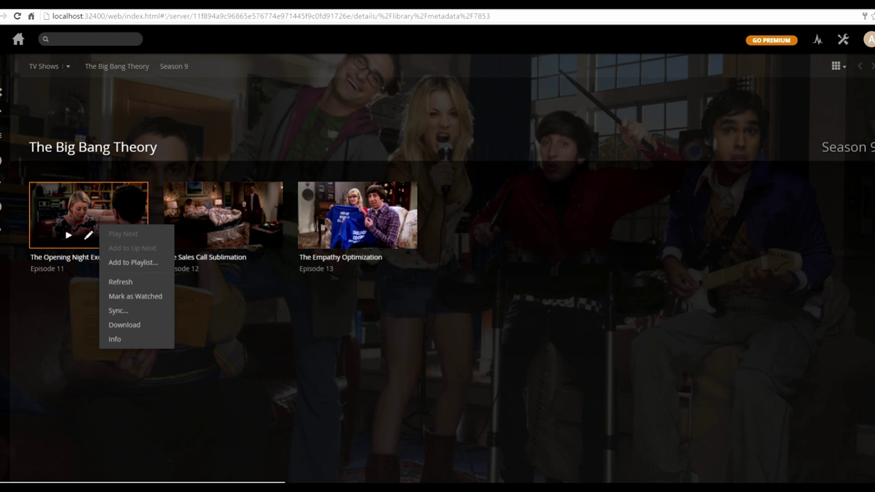
left_click(135, 296)
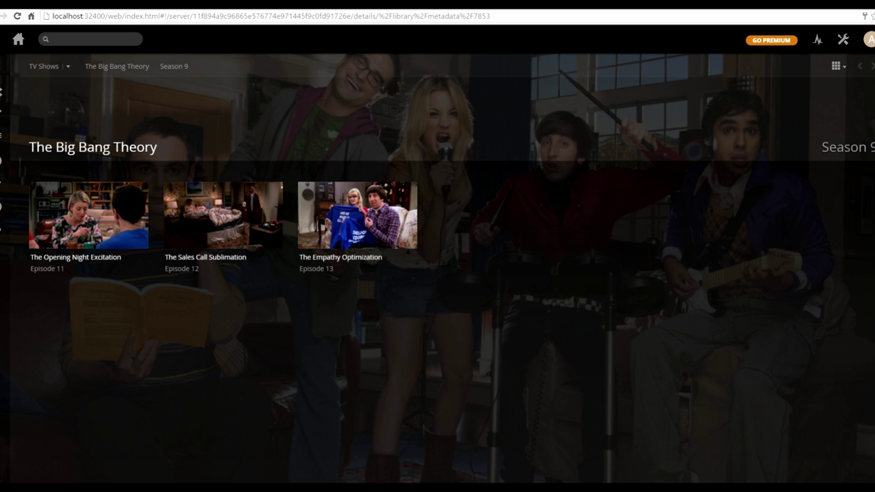
key("F11")
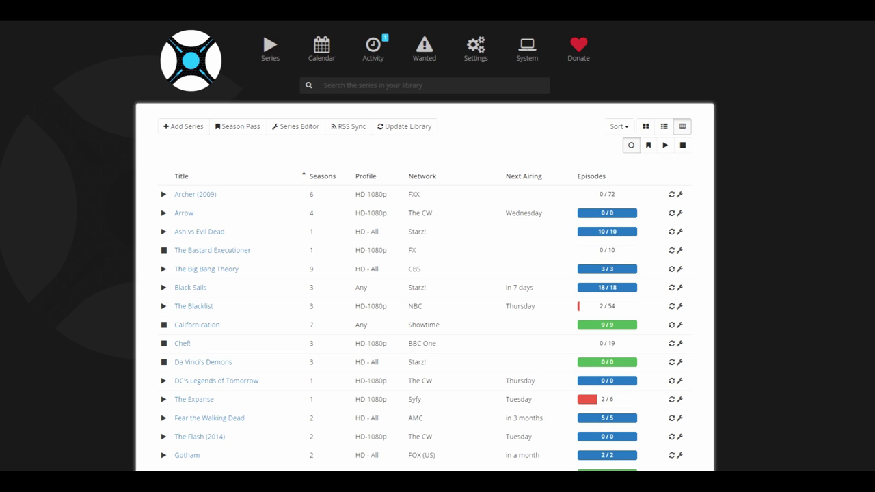
- Switch to the Series Editor in Sonarr, select Archer (2009), and look through the profiles and paths of the listed series
scroll(424, 273, "down", 5)
scroll(424, 274, "up", 6)
left_click(296, 127)
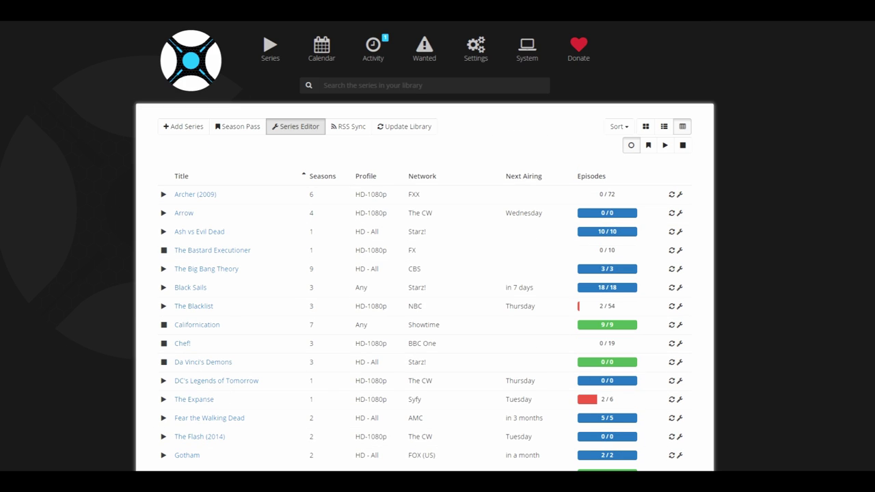
scroll(424, 274, "down", 4)
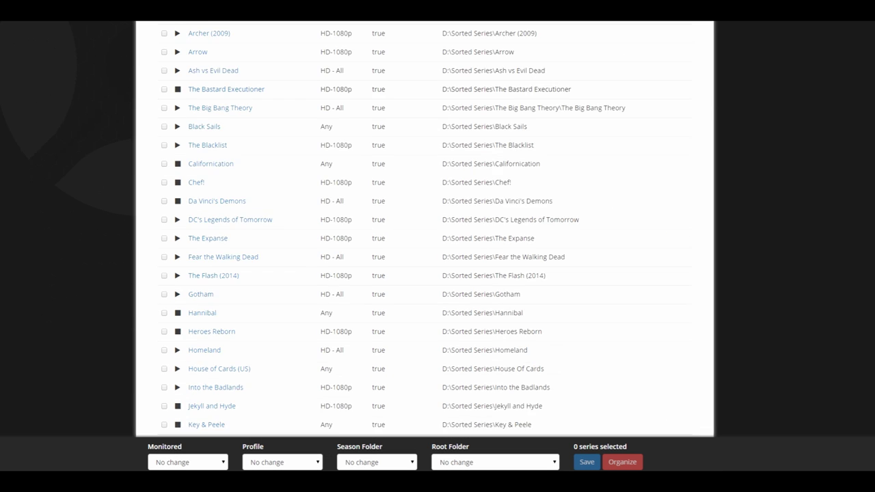
scroll(424, 274, "up", 5)
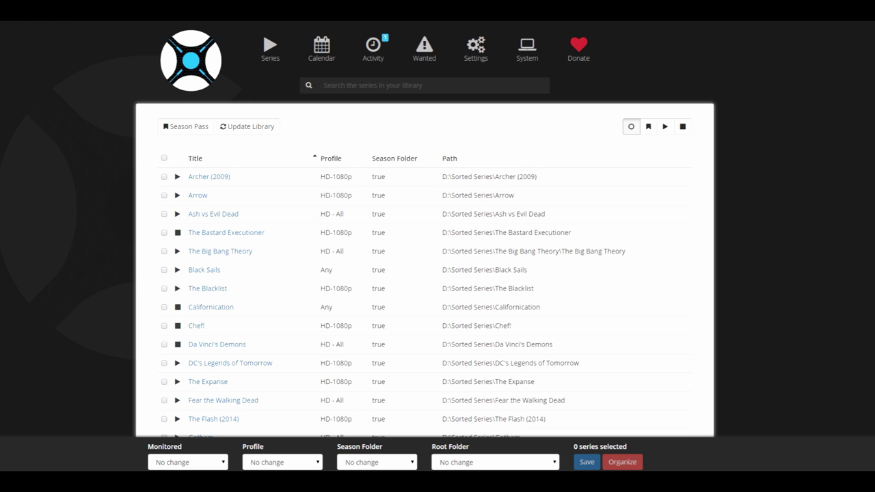
left_click(164, 177)
scroll(424, 273, "down", 12)
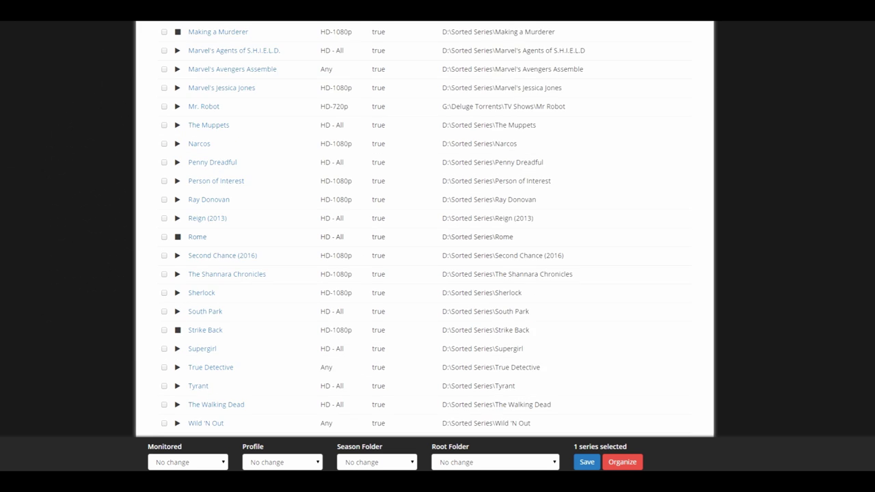
scroll(424, 274, "up", 12)
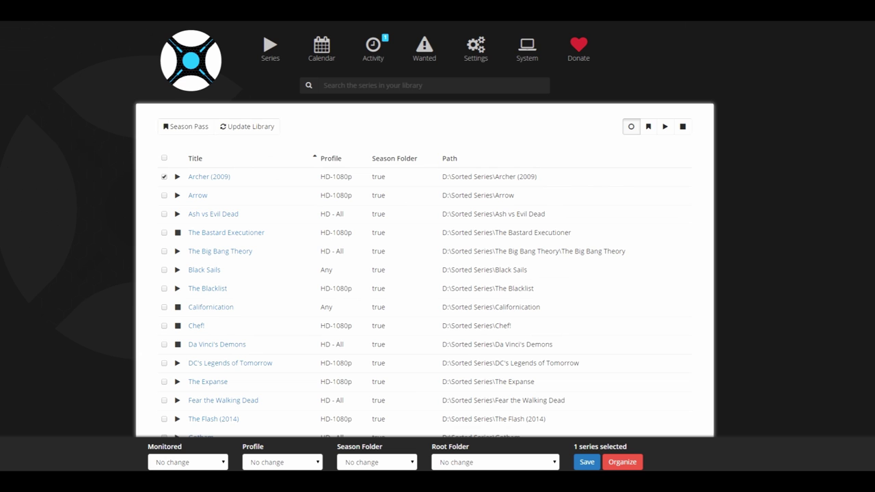
- Review which seasons of each series are monitored in Season Pass and return to the series library
left_click(186, 126)
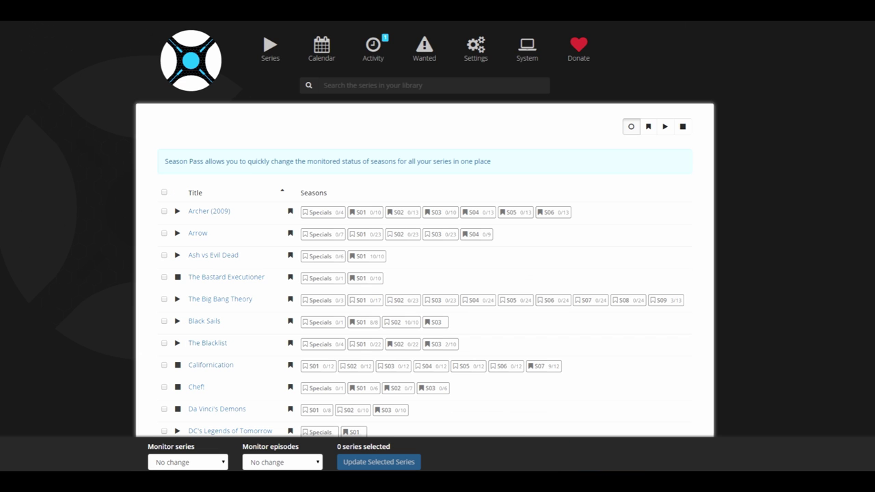
scroll(294, 181, "down", 10)
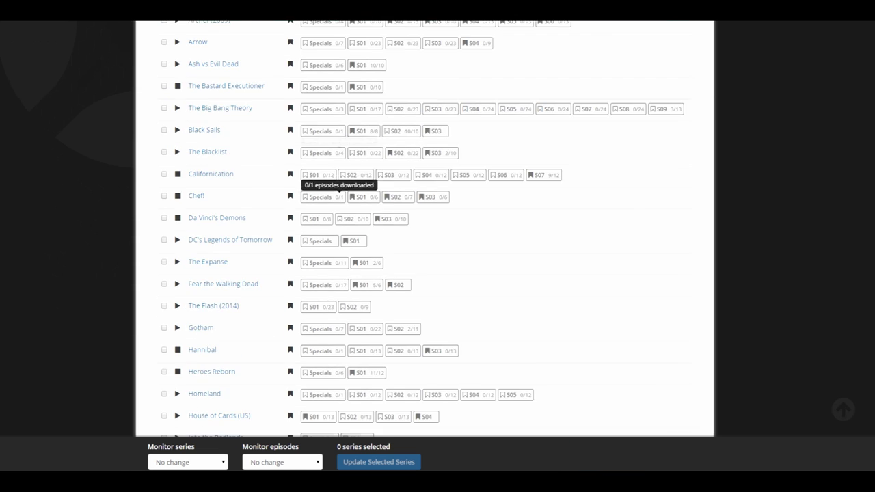
scroll(294, 222, "up", 5)
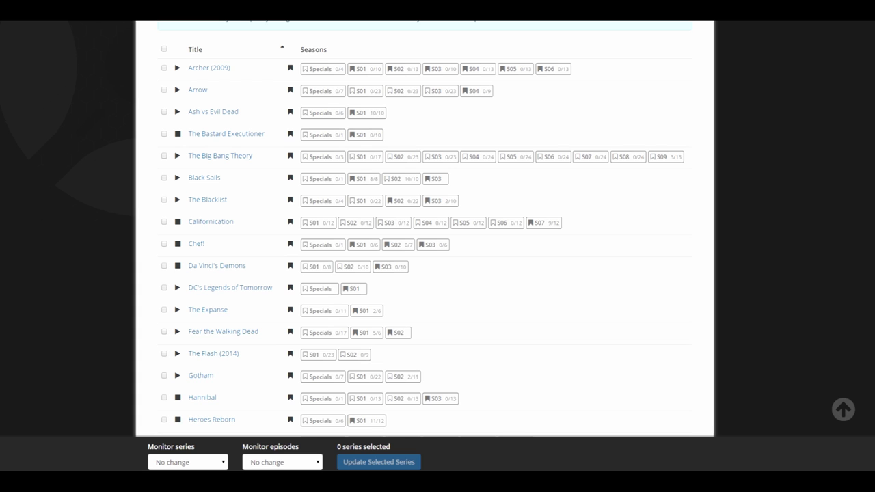
scroll(424, 240, "up", 3)
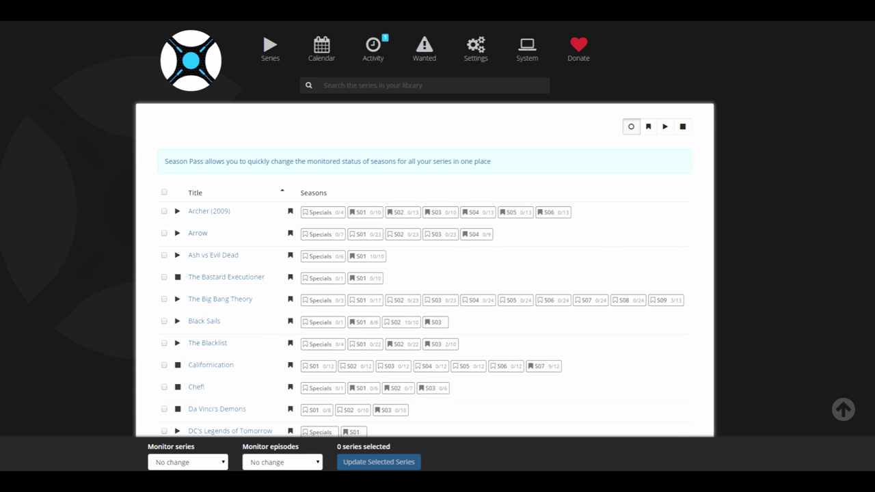
left_click(270, 47)
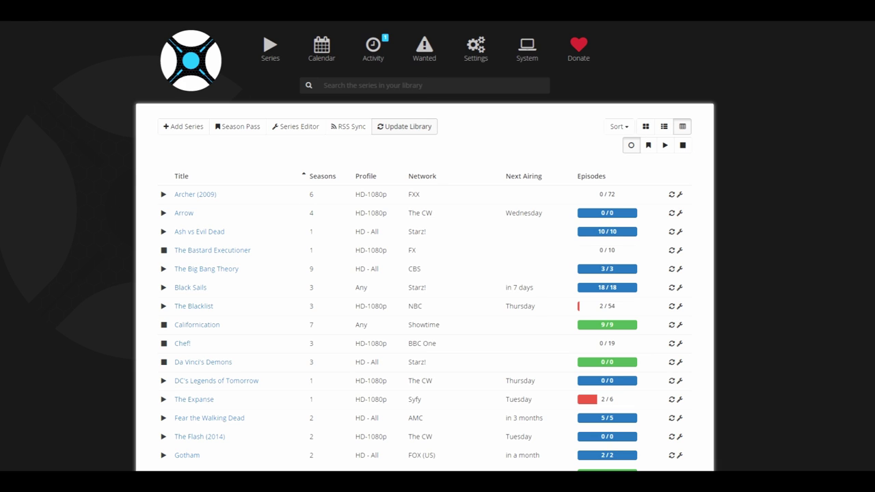
- Look through the list of wanted missing episodes
left_click(424, 48)
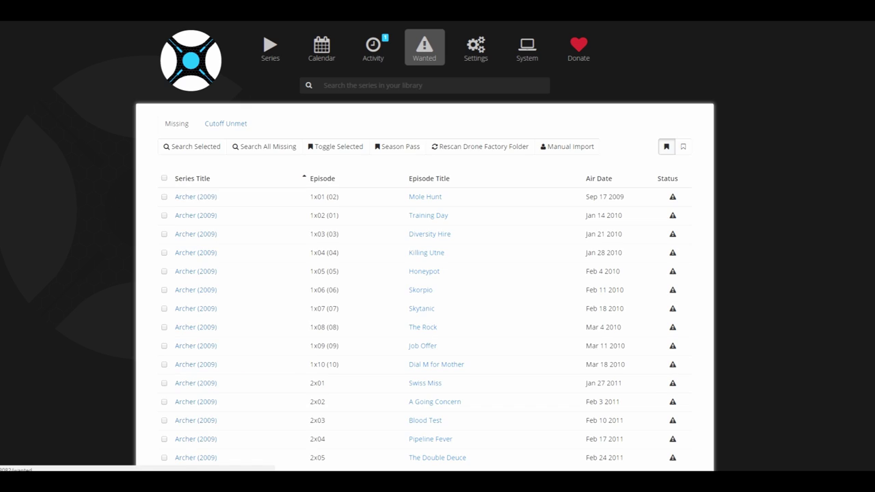
scroll(424, 246, "down", 3)
scroll(438, 327, "up", 3)
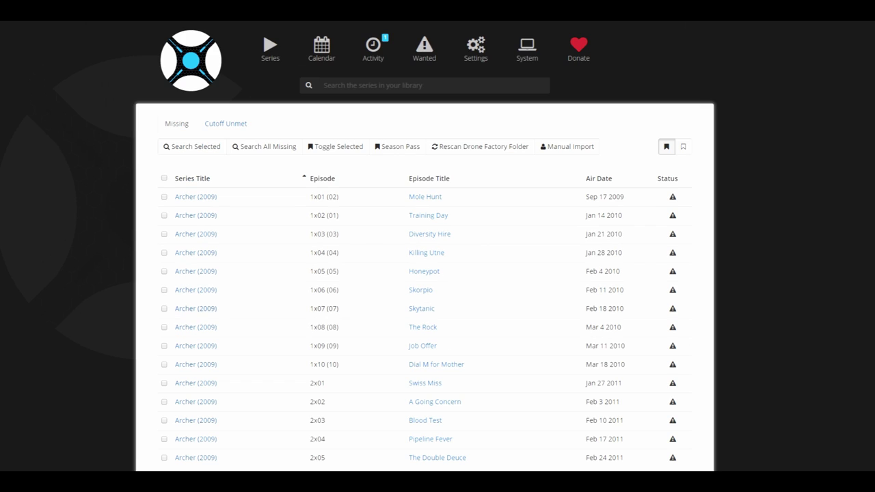
scroll(438, 327, "down", 3)
scroll(424, 246, "up", 3)
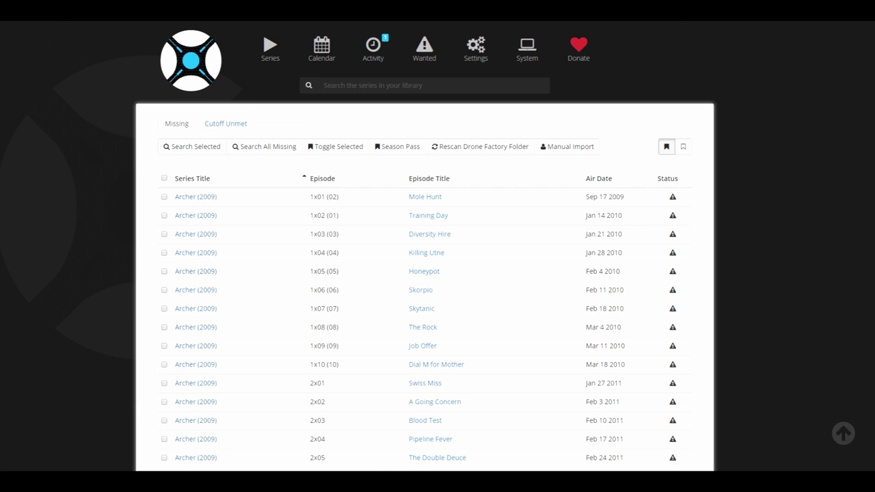